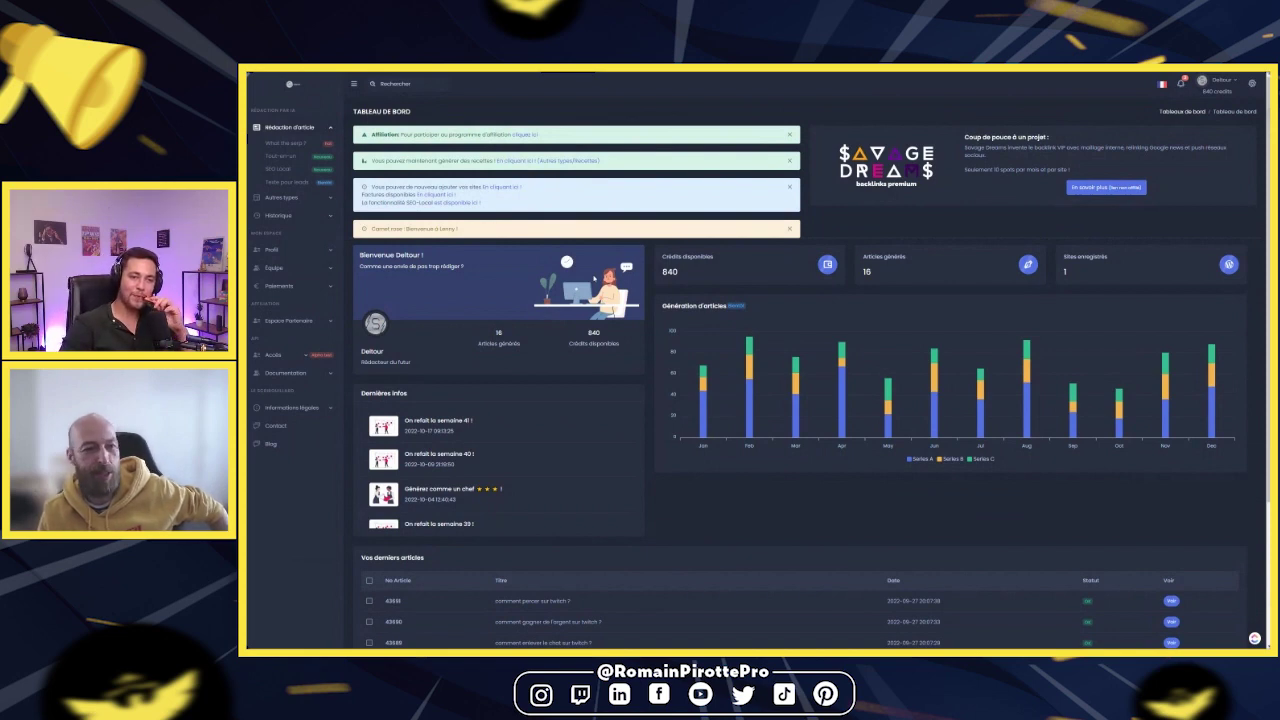
# Step: Search the What the SERP tool for the keyword "avion"
pyautogui.scroll(-3, 711, 424)
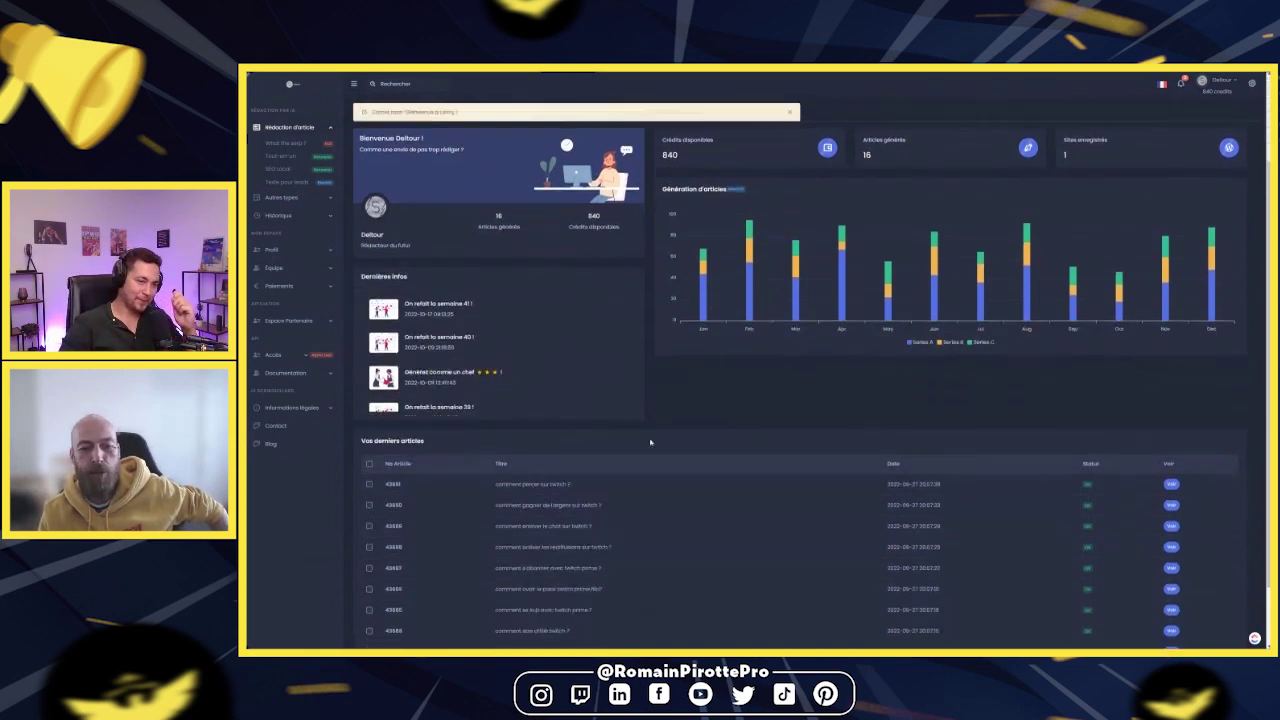
pyautogui.scroll(3, 1075, 406)
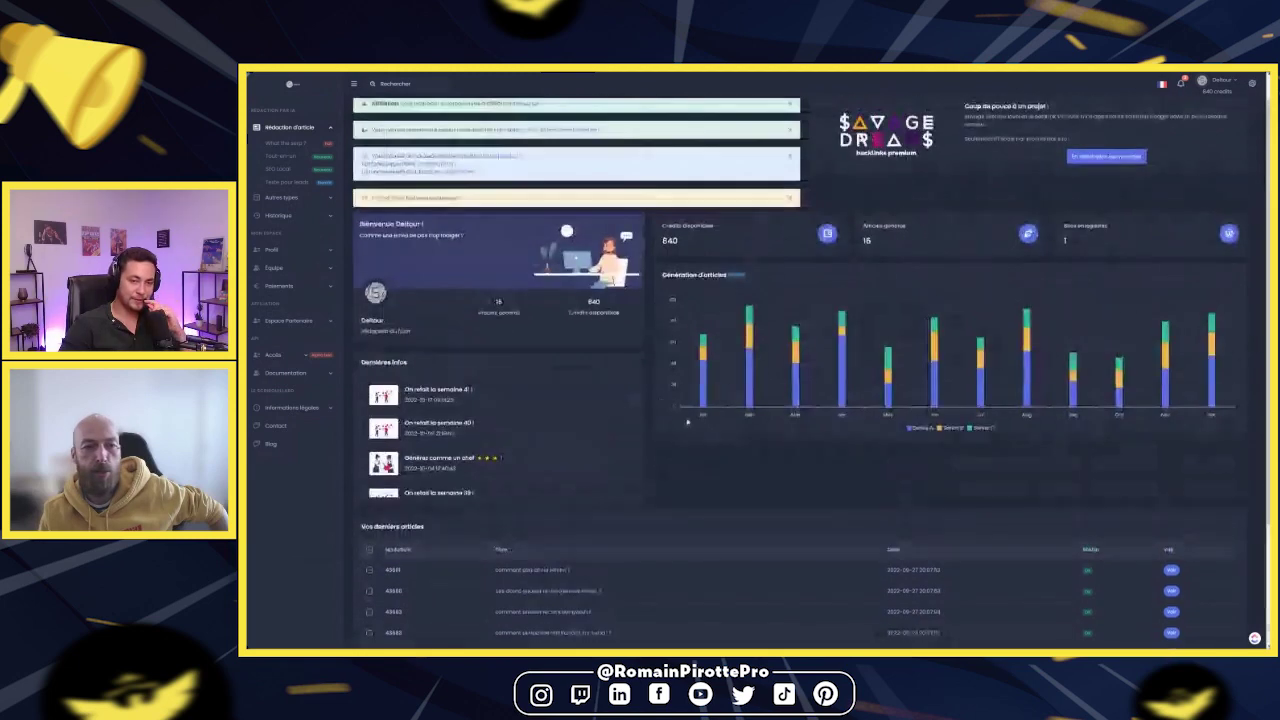
pyautogui.click(286, 145)
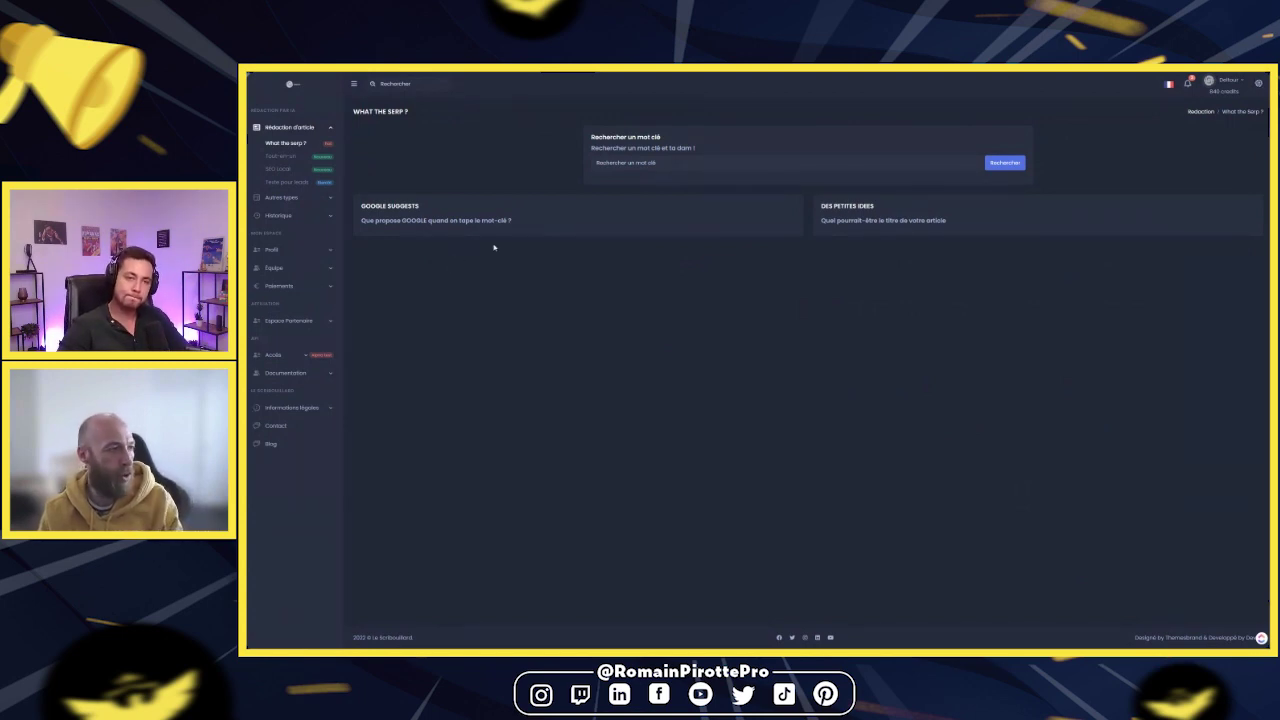
pyautogui.click(643, 162)
pyautogui.click(636, 178)
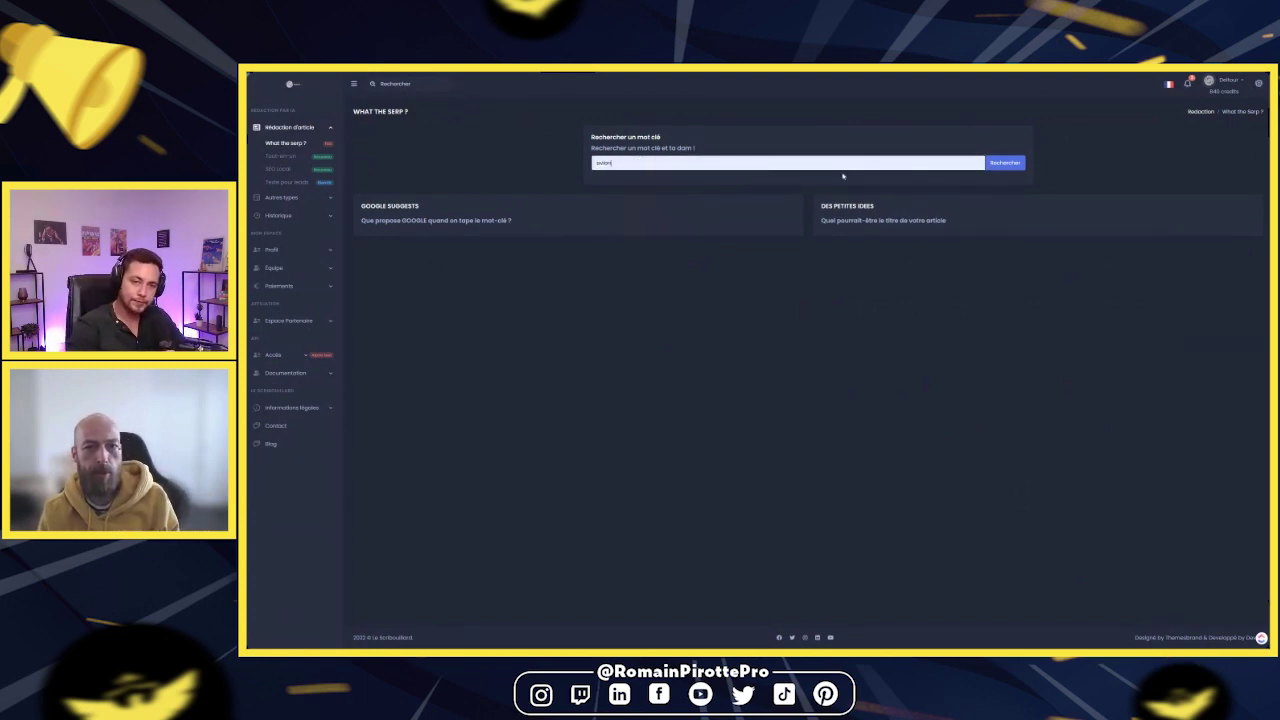
pyautogui.click(1008, 163)
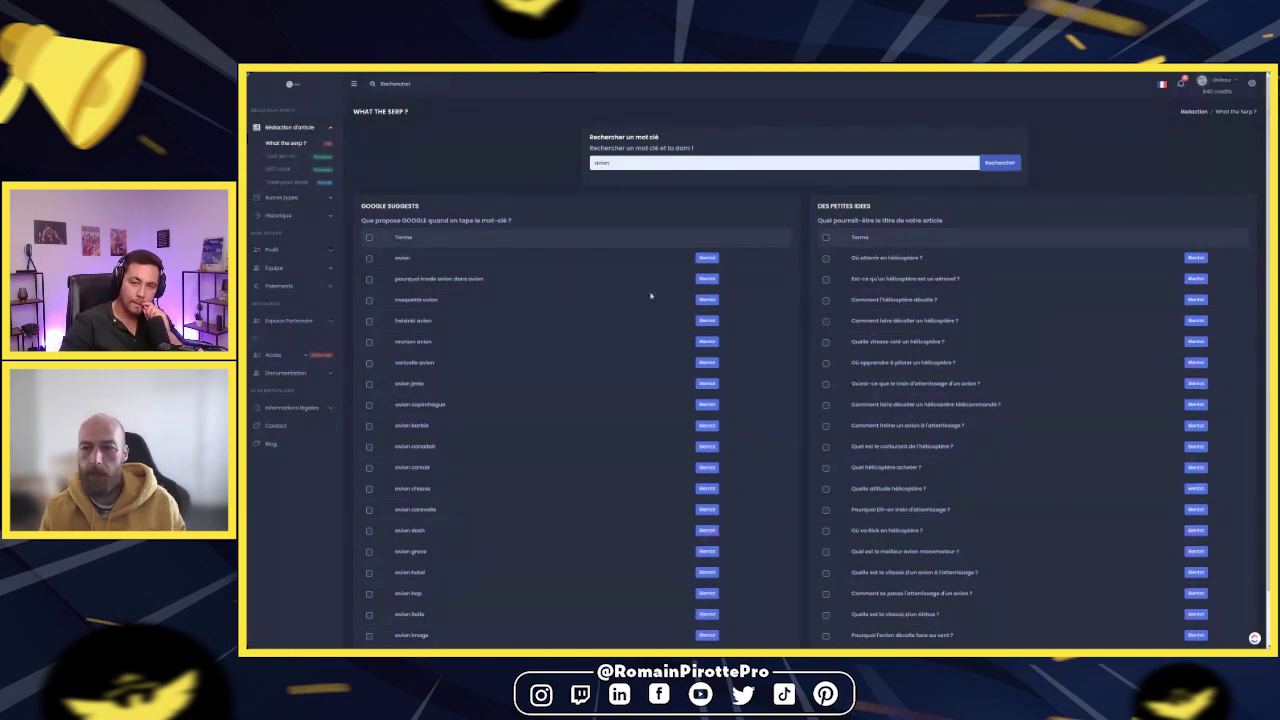
# Step: Open the Tout-en-un article generator and expand its "Le Bulk réinventé" section
pyautogui.click(282, 157)
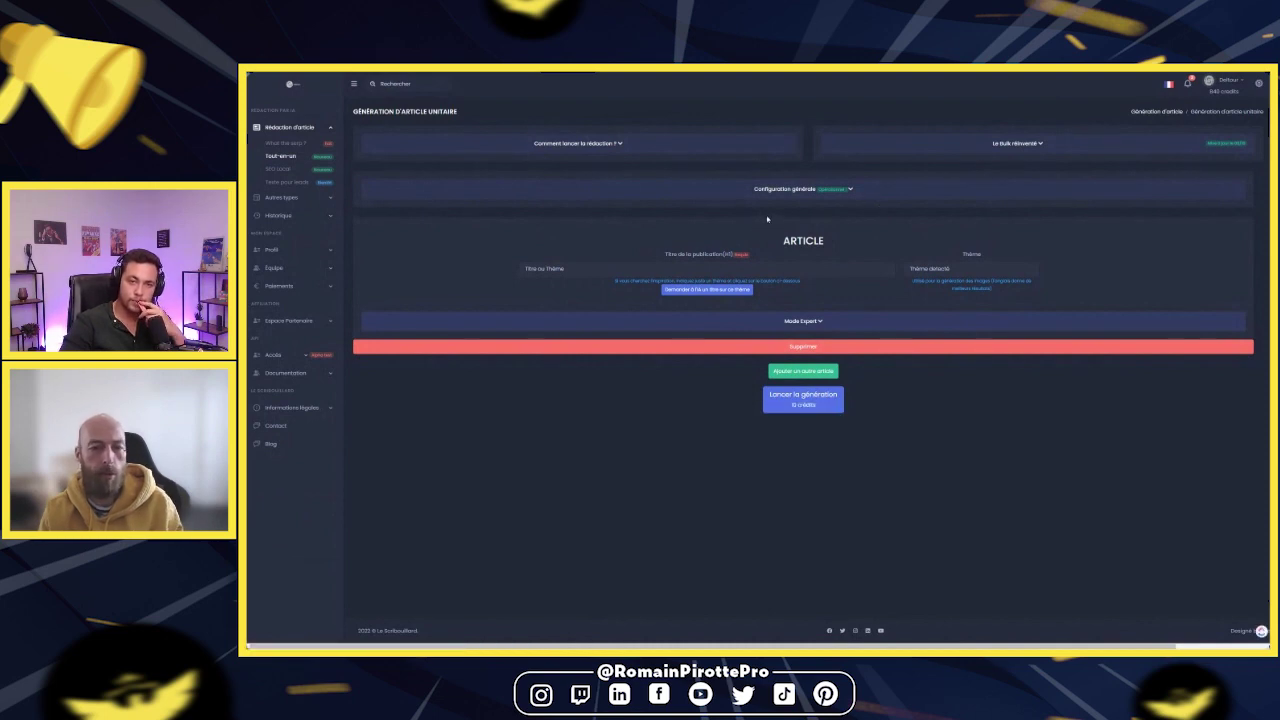
pyautogui.click(1027, 146)
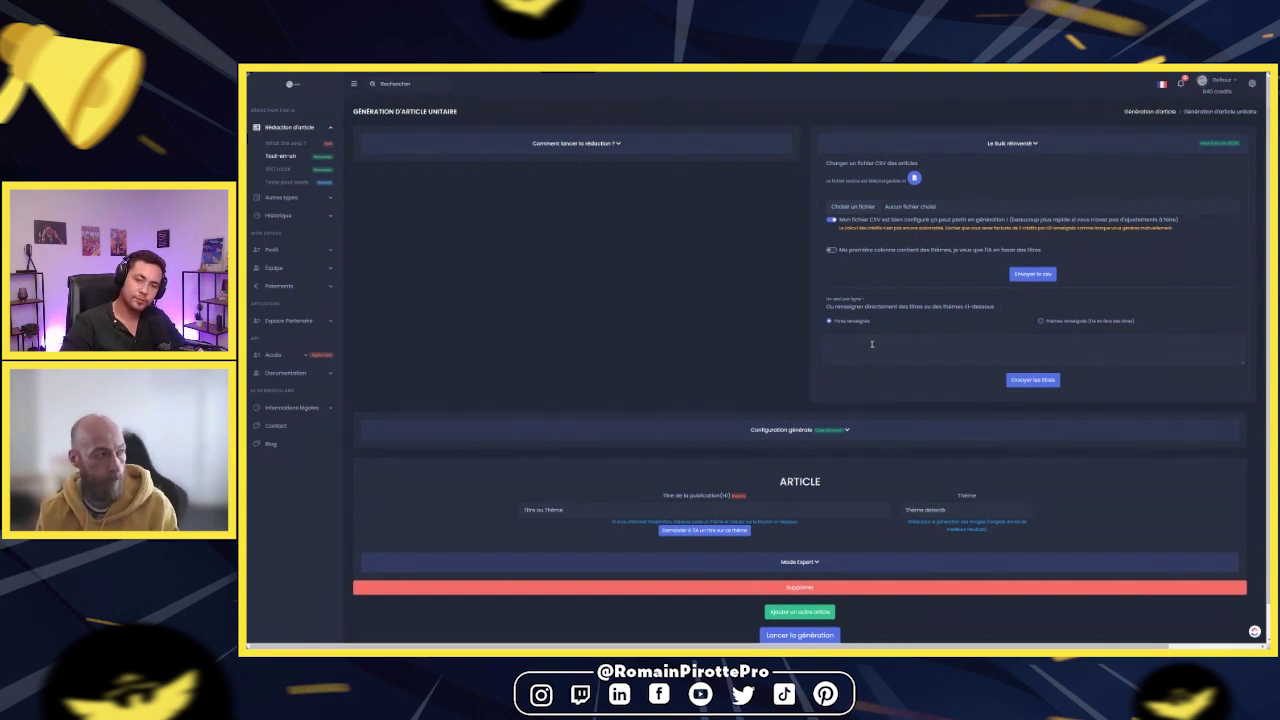
# Step: Examine the expert mode configuration of the blank article and collapse it again
pyautogui.scroll(-2, 745, 468)
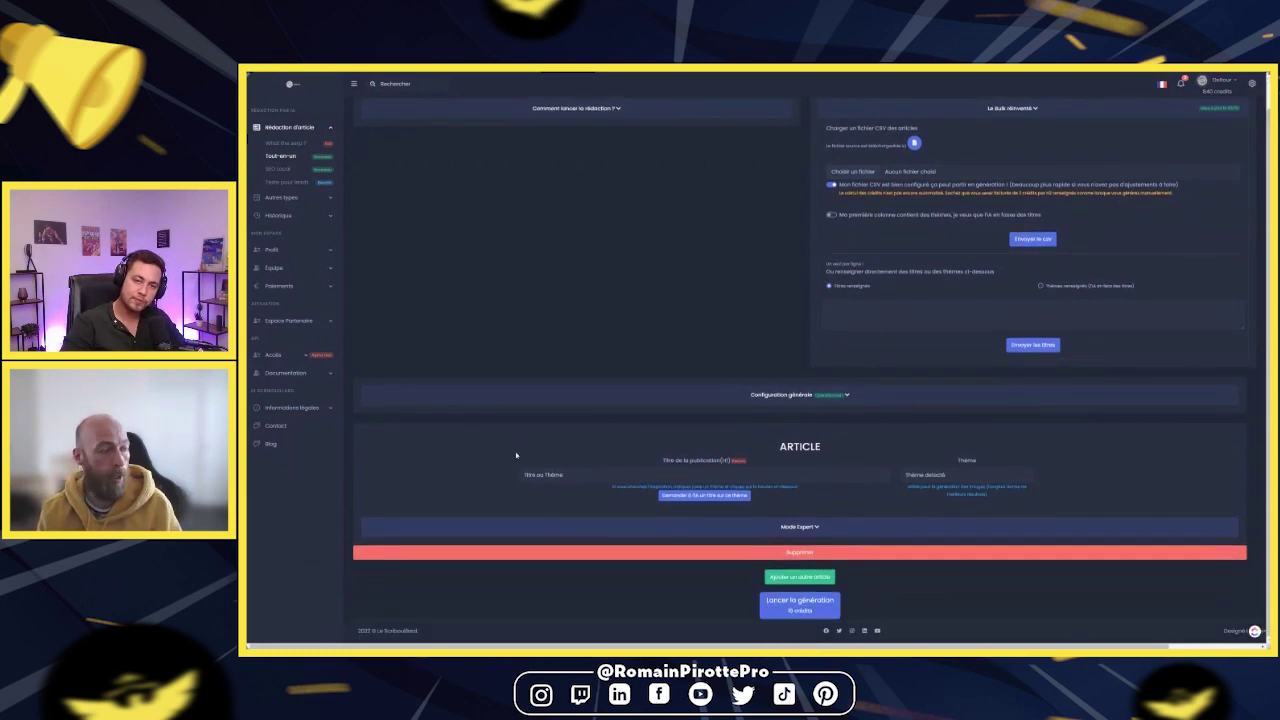
pyautogui.click(852, 526)
pyautogui.scroll(-2, 803, 477)
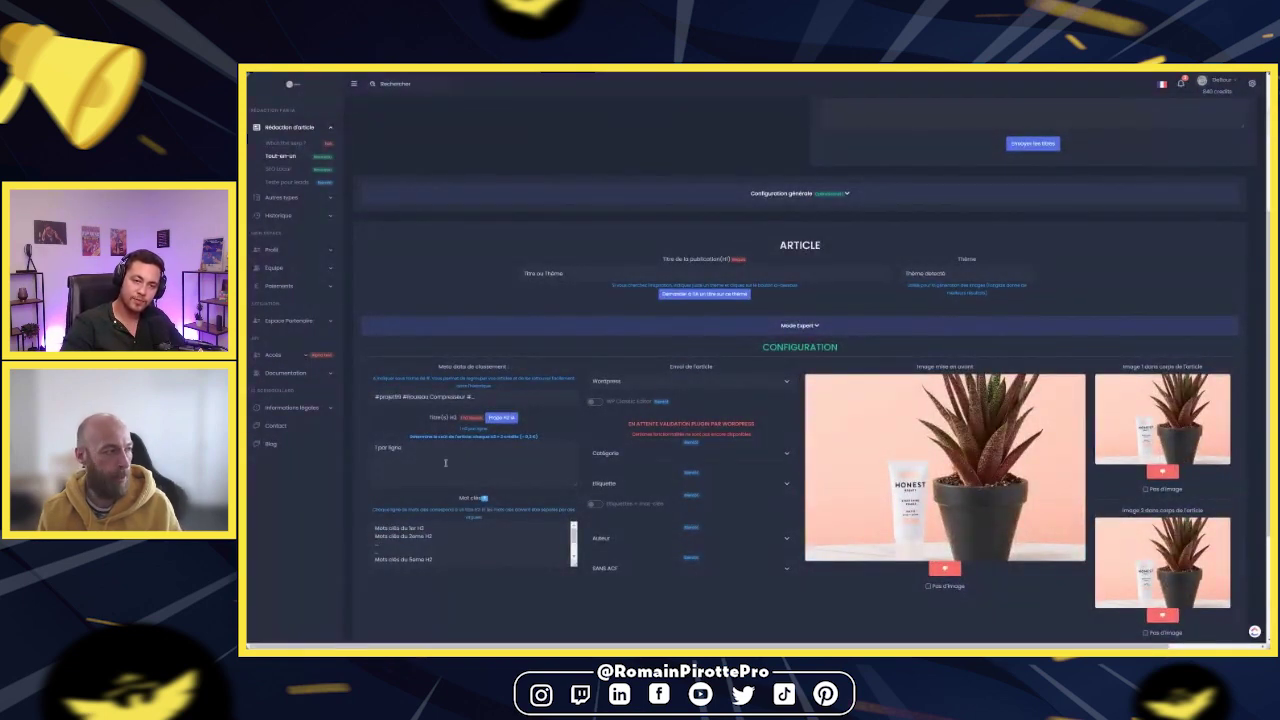
pyautogui.scroll(2, 799, 378)
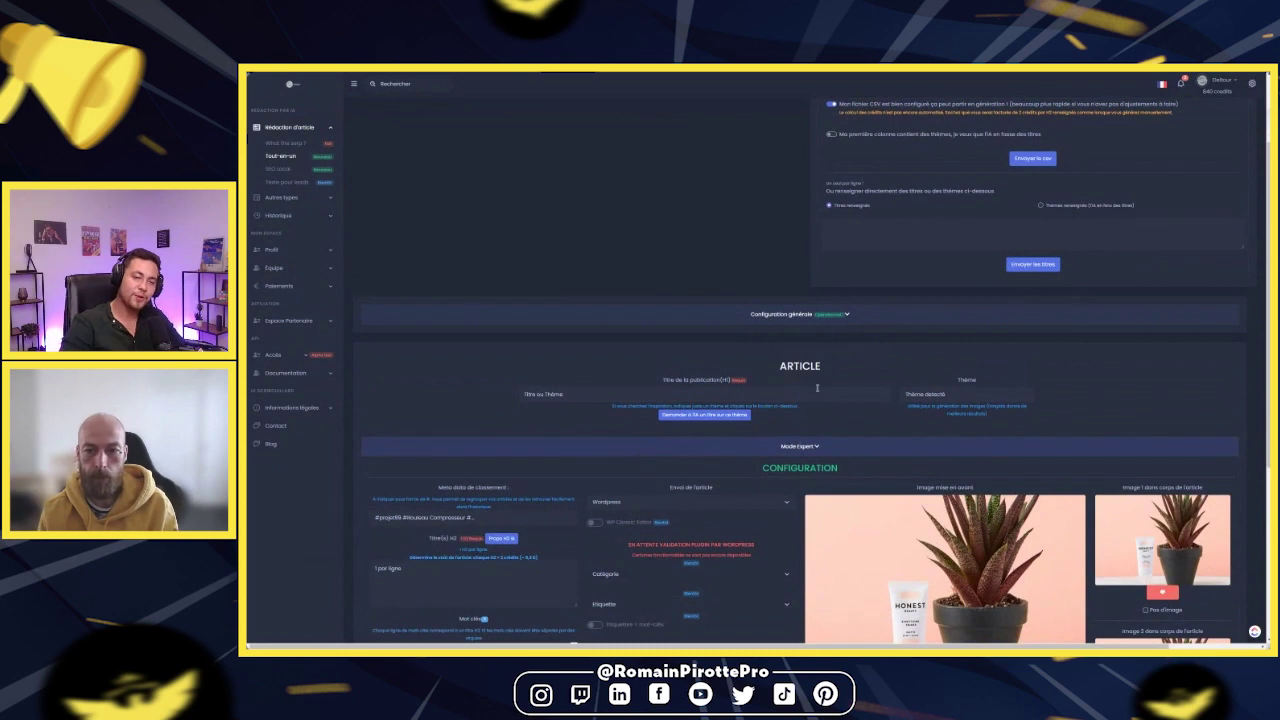
pyautogui.click(814, 447)
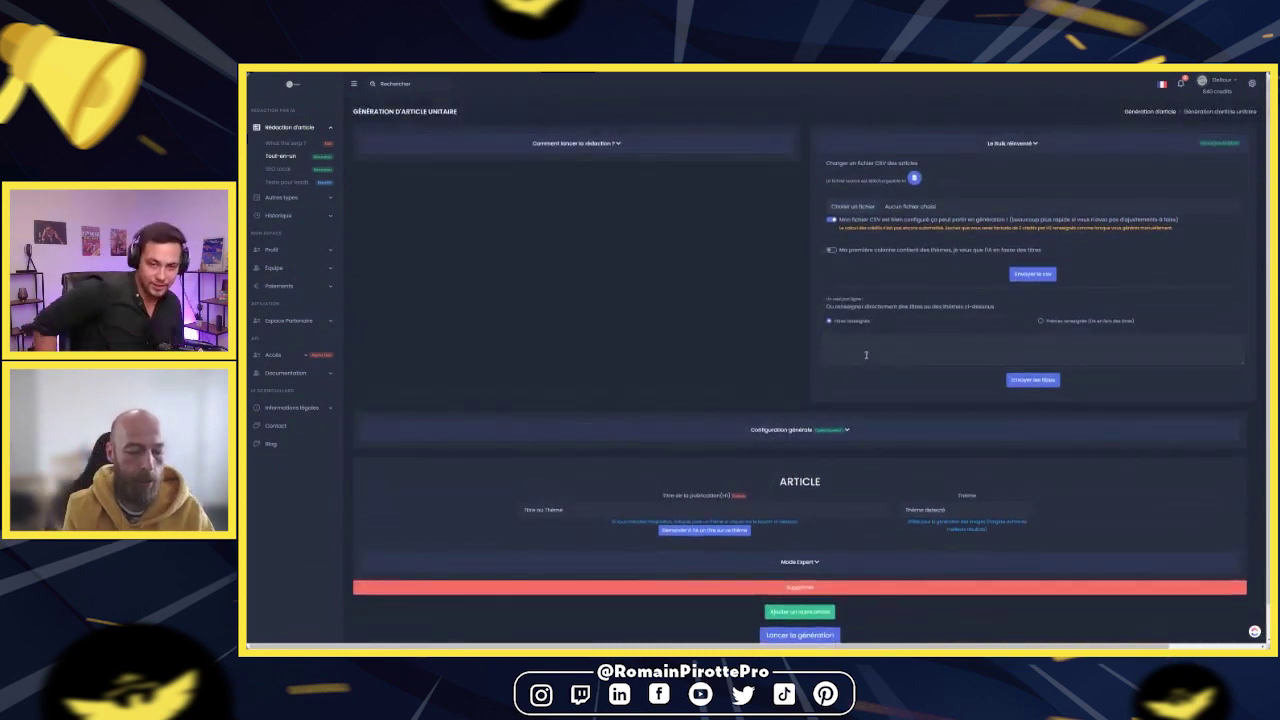
# Step: Submit "changer ses lentilles de vue" and "couronne dentaire" on separate lines as themes for the AI to turn into titles
pyautogui.write('gez ses')
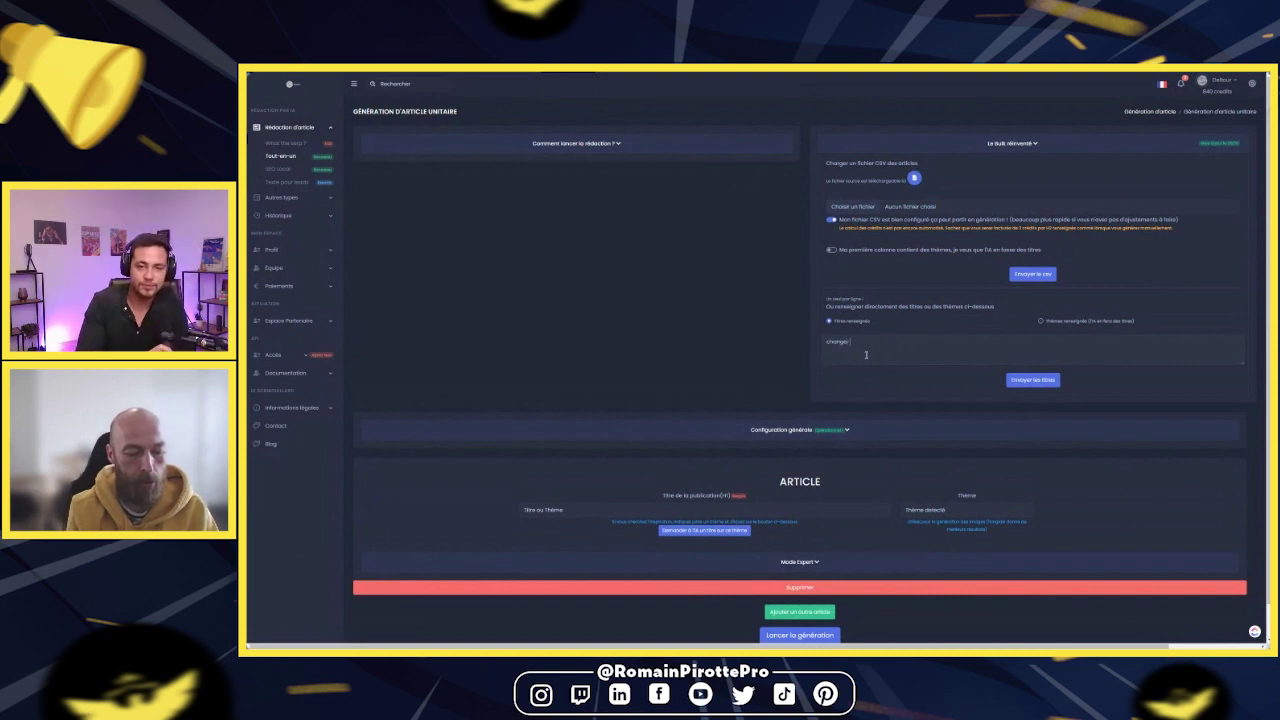
pyautogui.write(' titres')
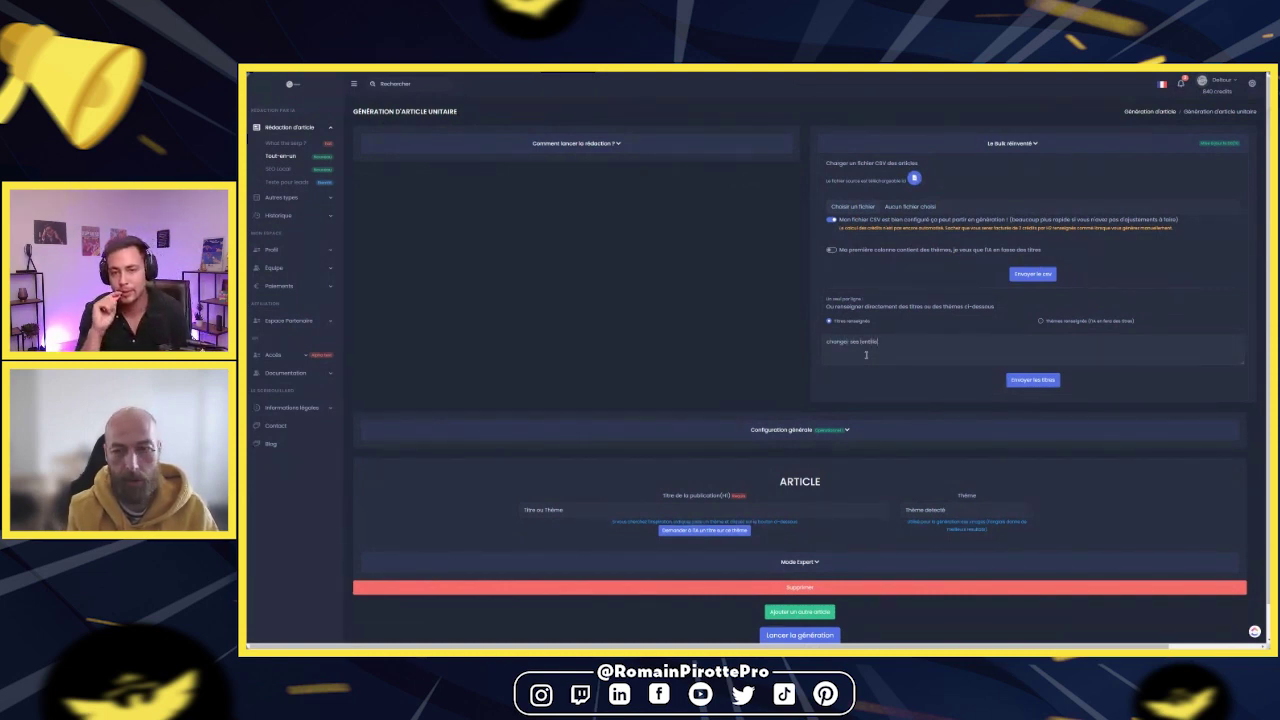
pyautogui.write(' de vue')
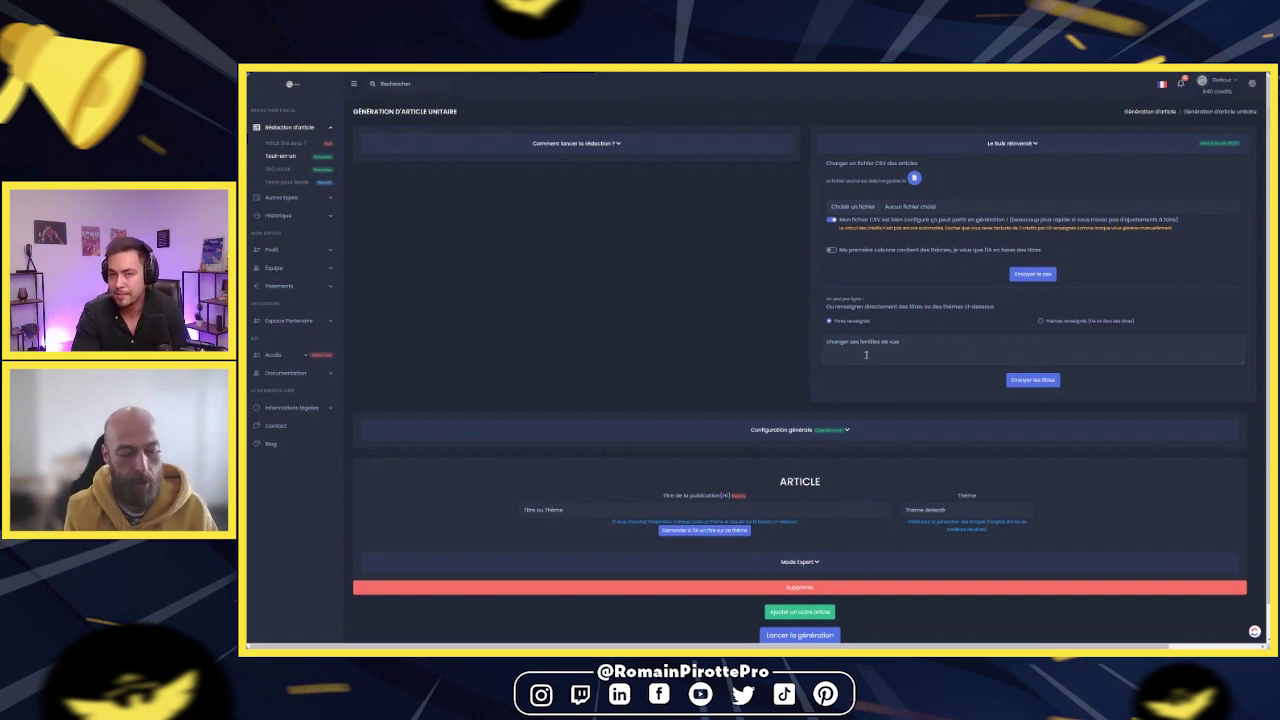
pyautogui.write('ouramme')
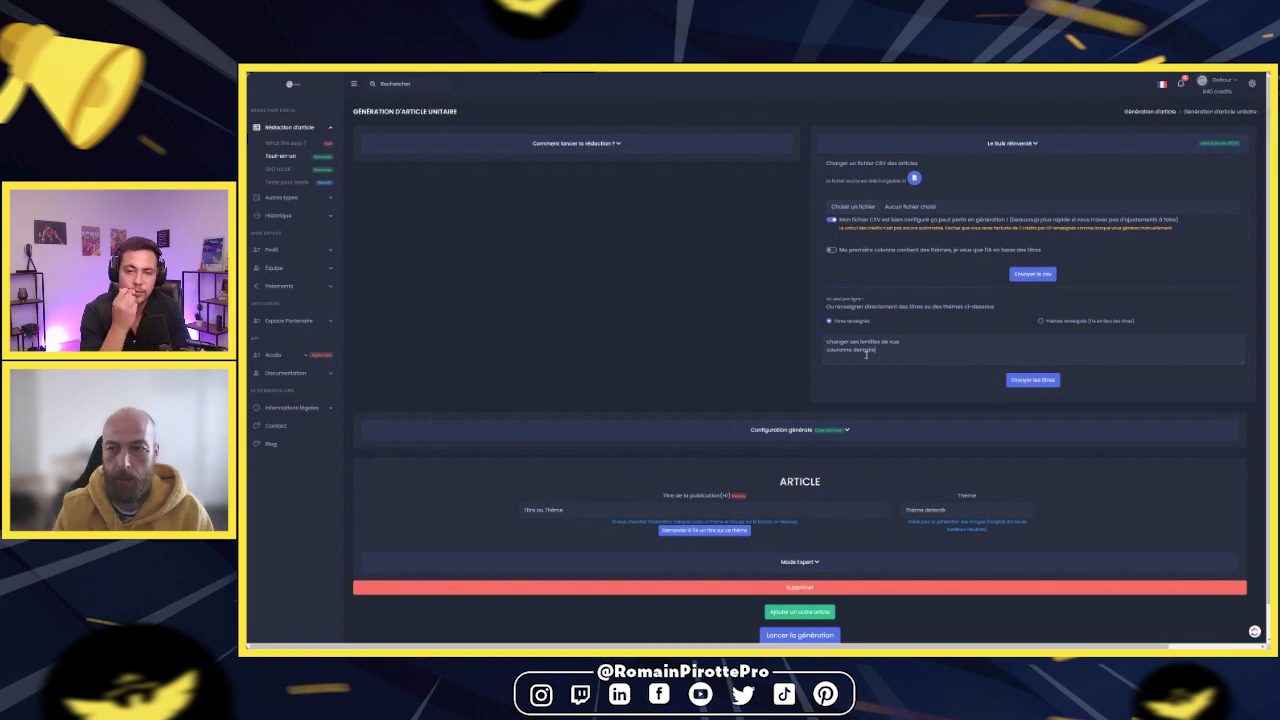
pyautogui.click(1041, 321)
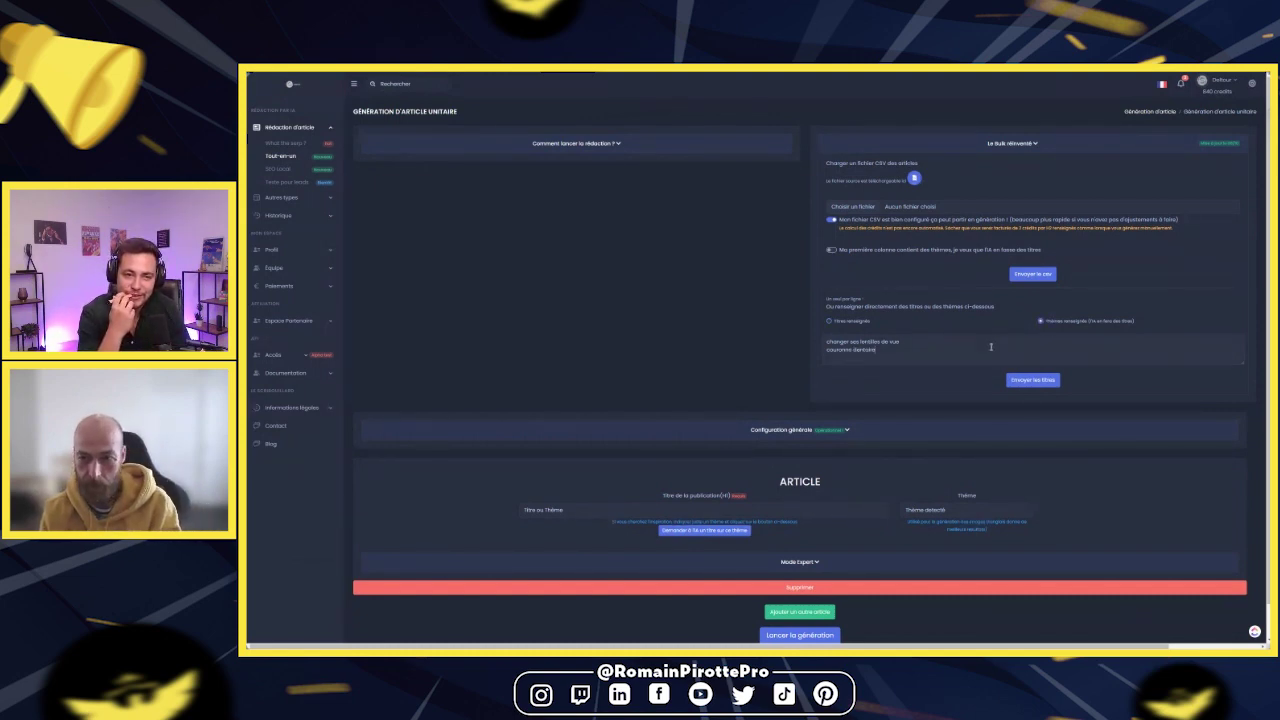
pyautogui.click(1051, 381)
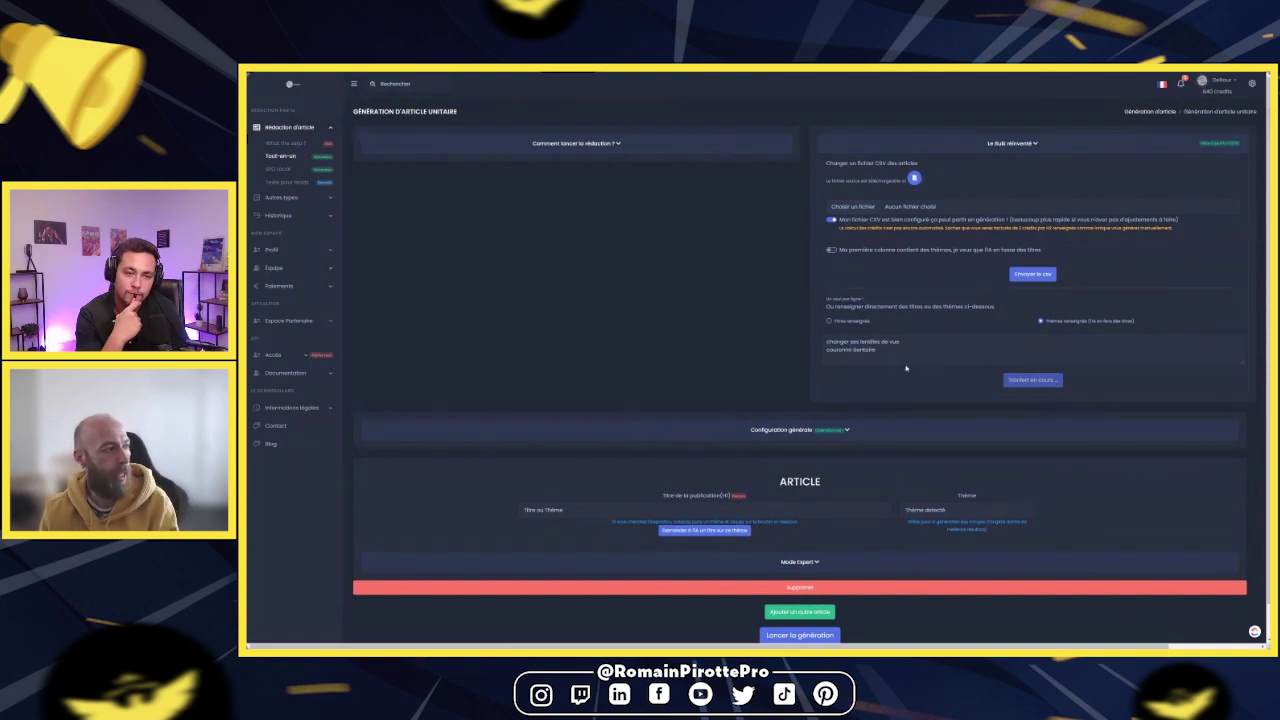
# Step: Expand the contact lens article's expert mode, set its theme to "eyes" and swap its second body image for another suggestion
pyautogui.scroll(-2, 724, 381)
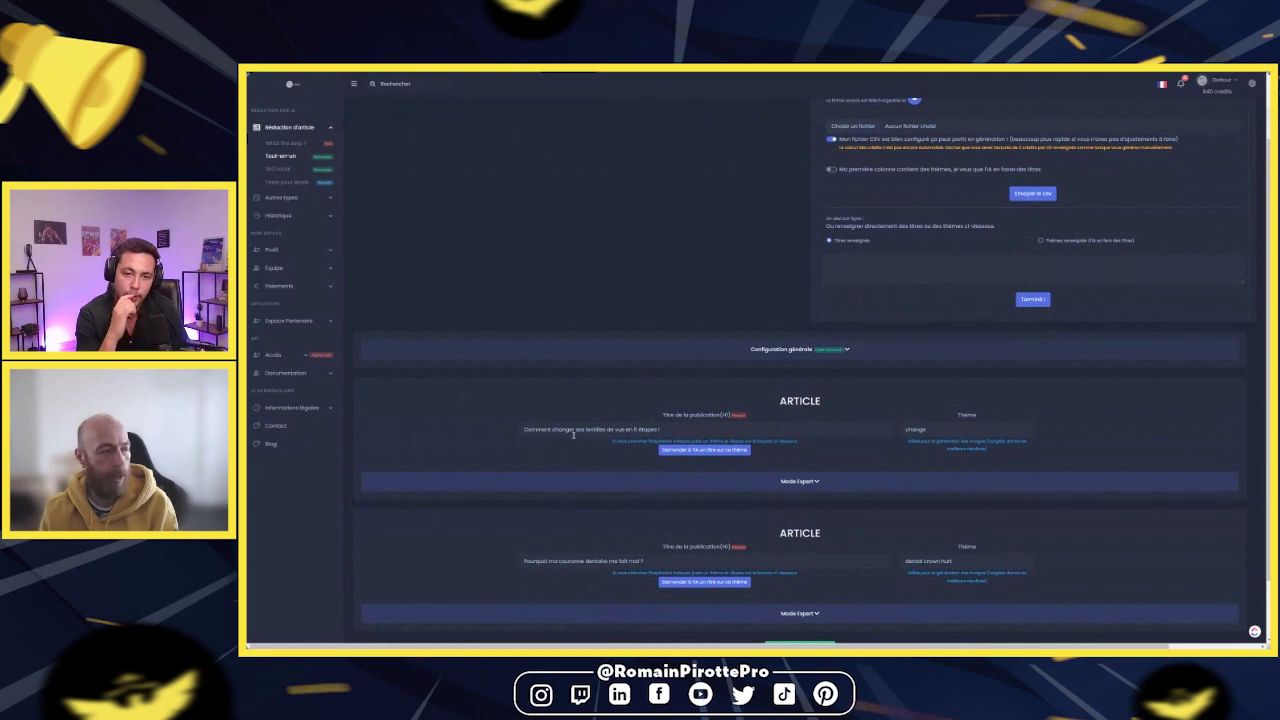
pyautogui.scroll(-2, 542, 548)
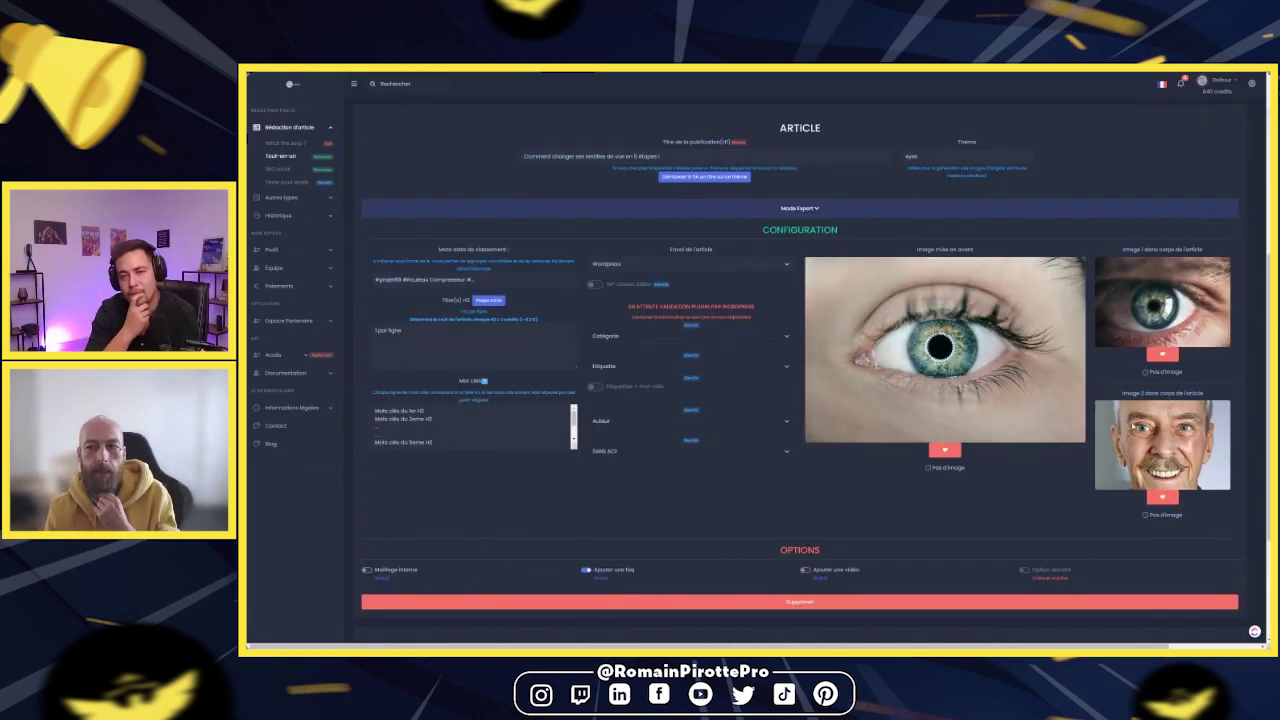
pyautogui.click(1162, 497)
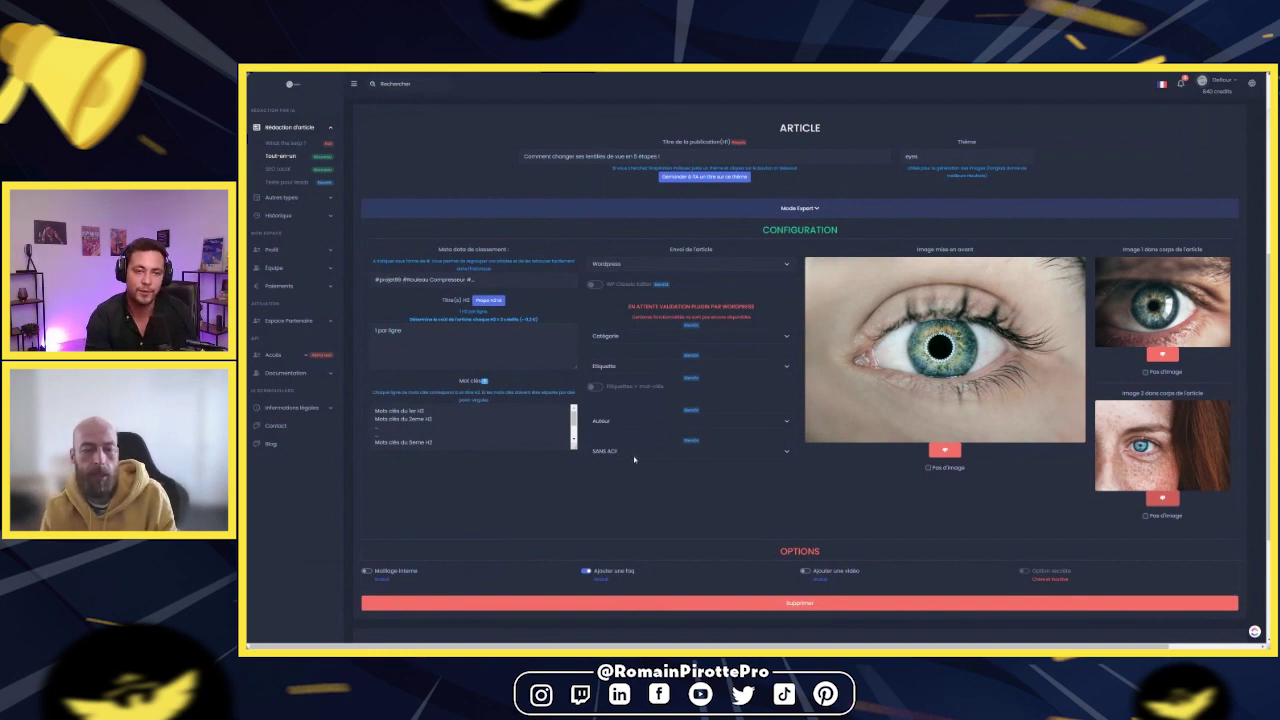
# Step: Review the contact lens article's metadata, H2, keyword, WordPress and image settings and its options
pyautogui.scroll(-1, 634, 458)
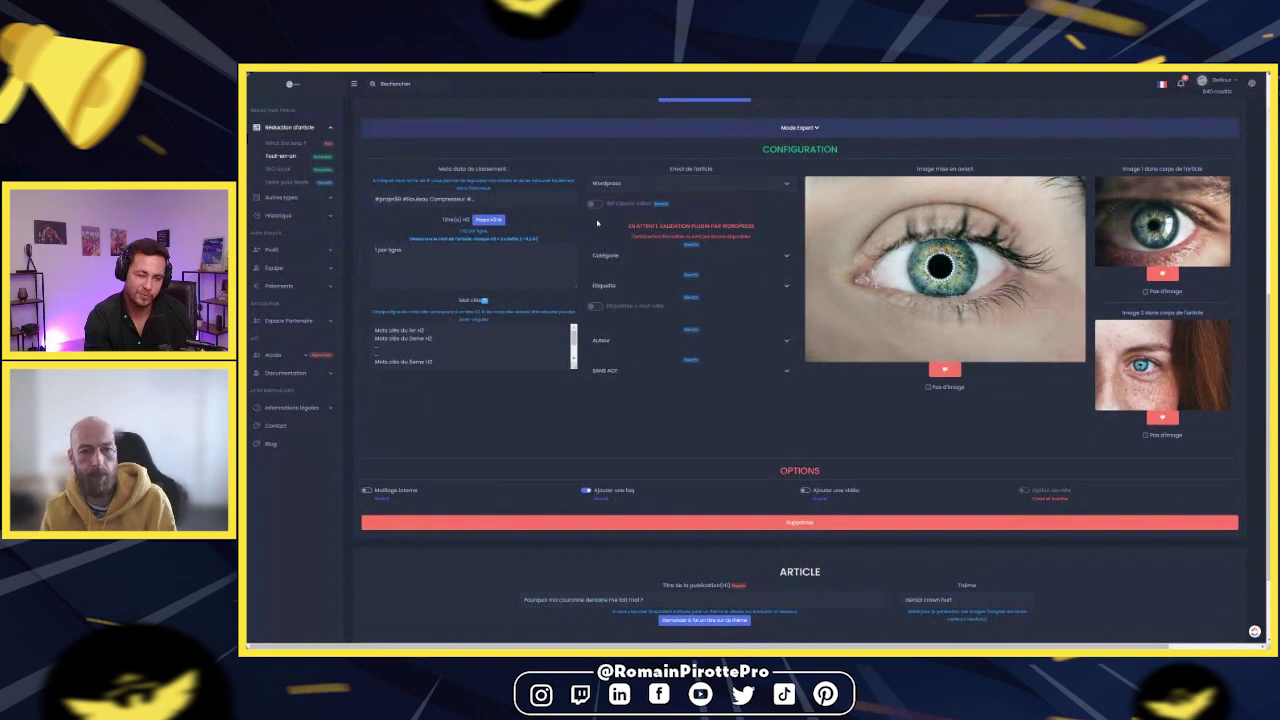
pyautogui.scroll(-2, 628, 421)
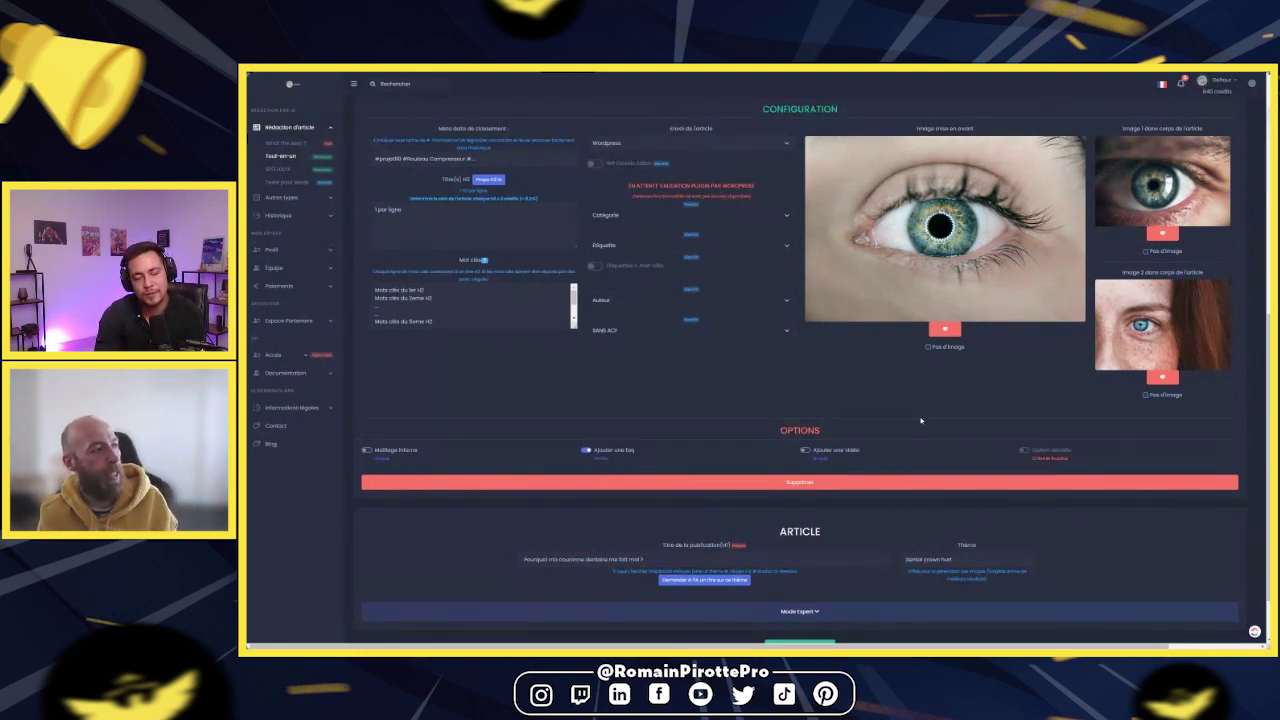
pyautogui.scroll(1, 921, 420)
pyautogui.scroll(-2, 920, 425)
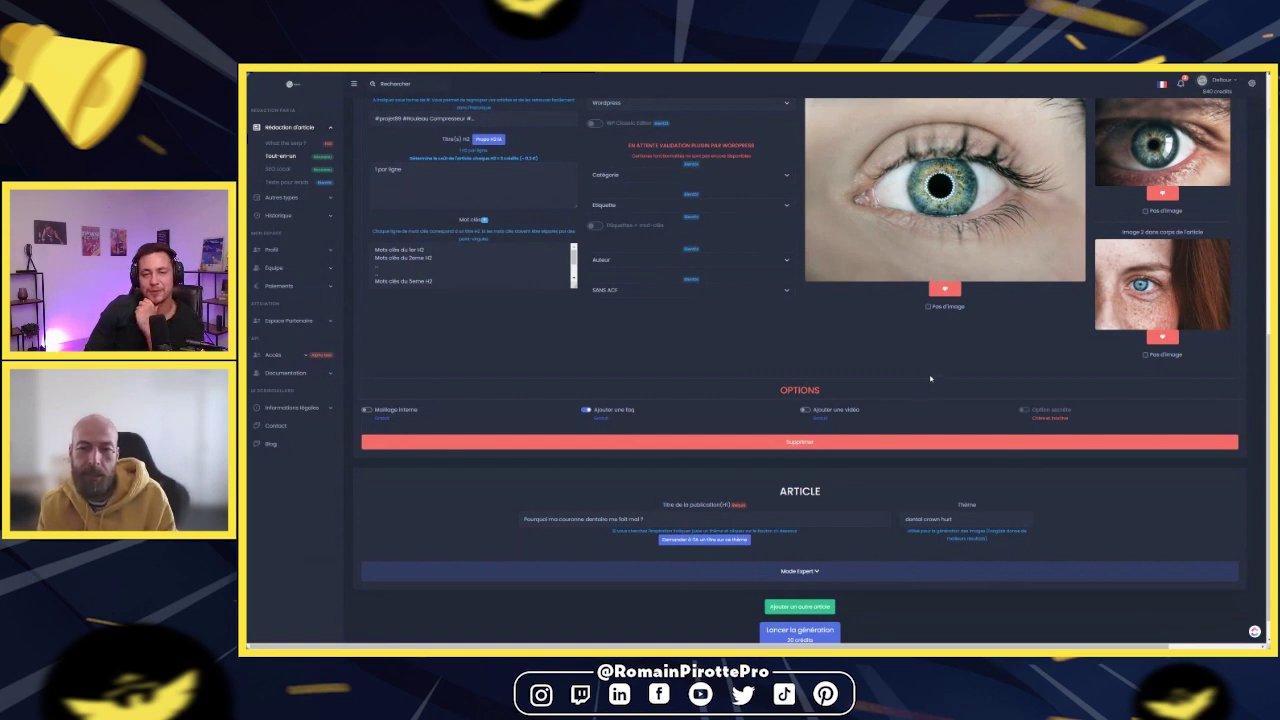
pyautogui.scroll(1, 830, 400)
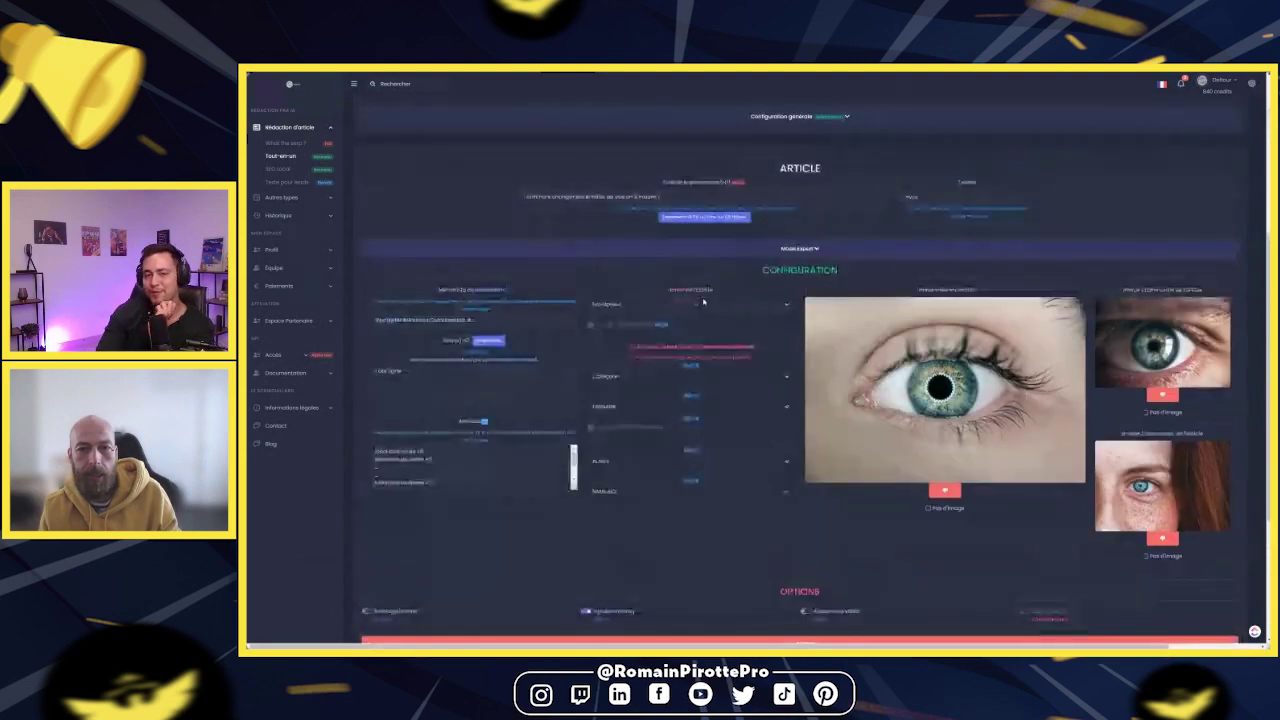
pyautogui.scroll(-1, 704, 305)
# Step: Expand the dental crown article's expert mode, review its configuration and launch the generation of both articles
pyautogui.scroll(-2, 627, 511)
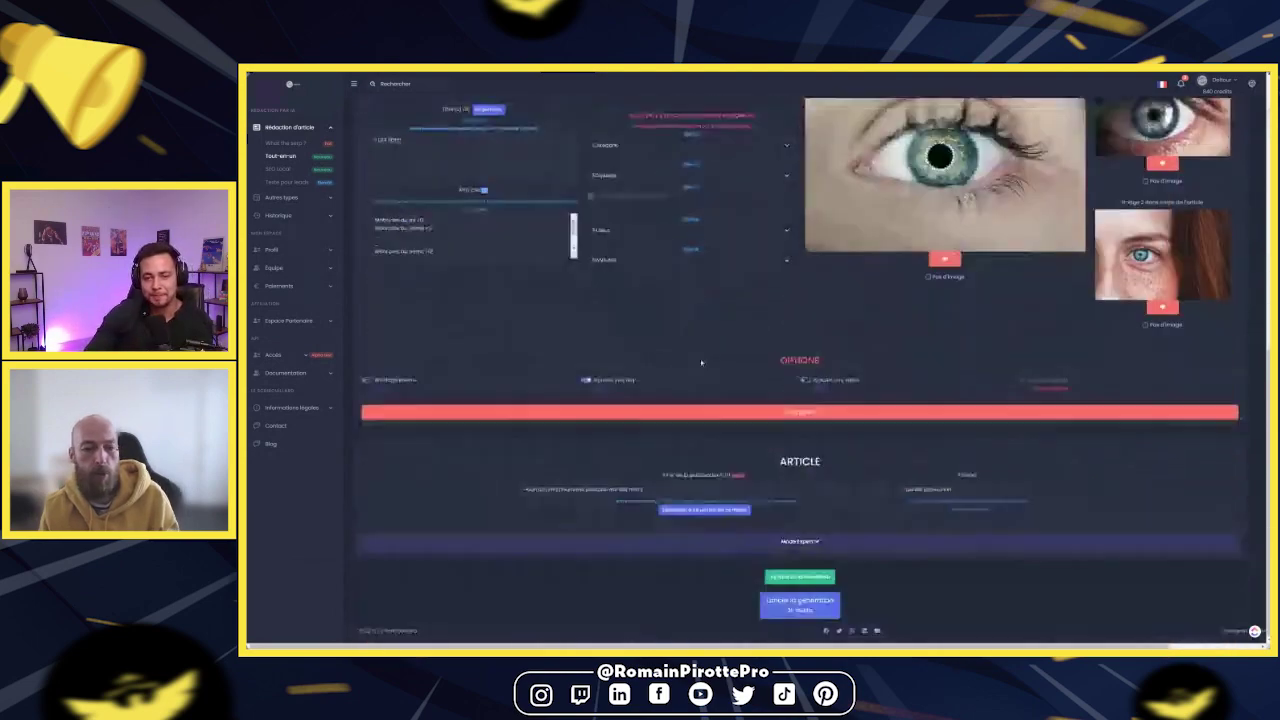
pyautogui.click(768, 543)
pyautogui.scroll(-2, 790, 520)
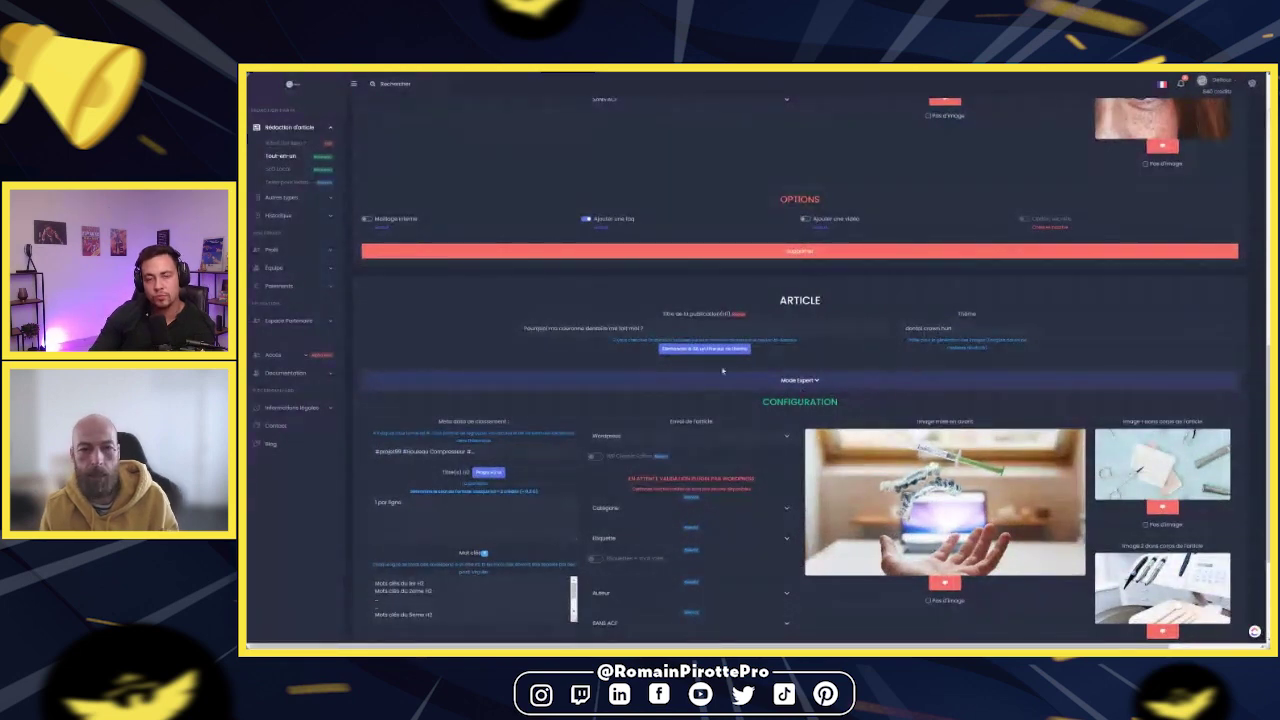
pyautogui.scroll(-3, 934, 528)
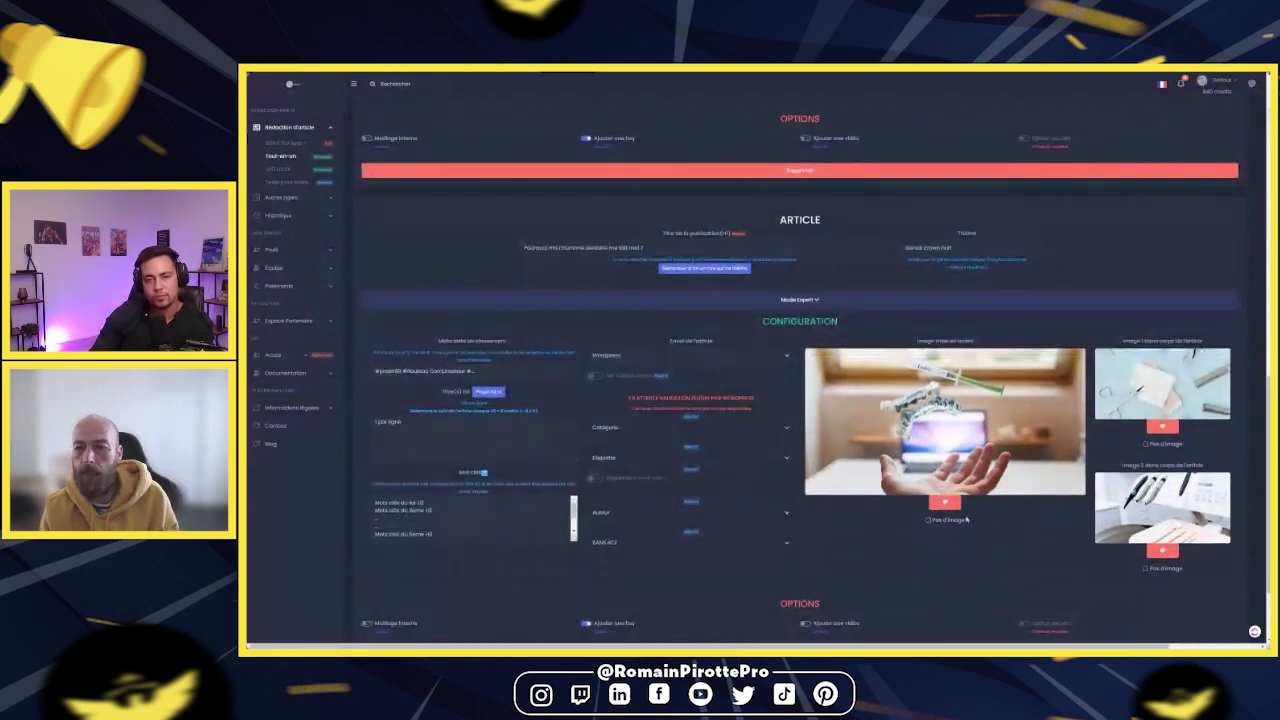
pyautogui.scroll(-2, 934, 528)
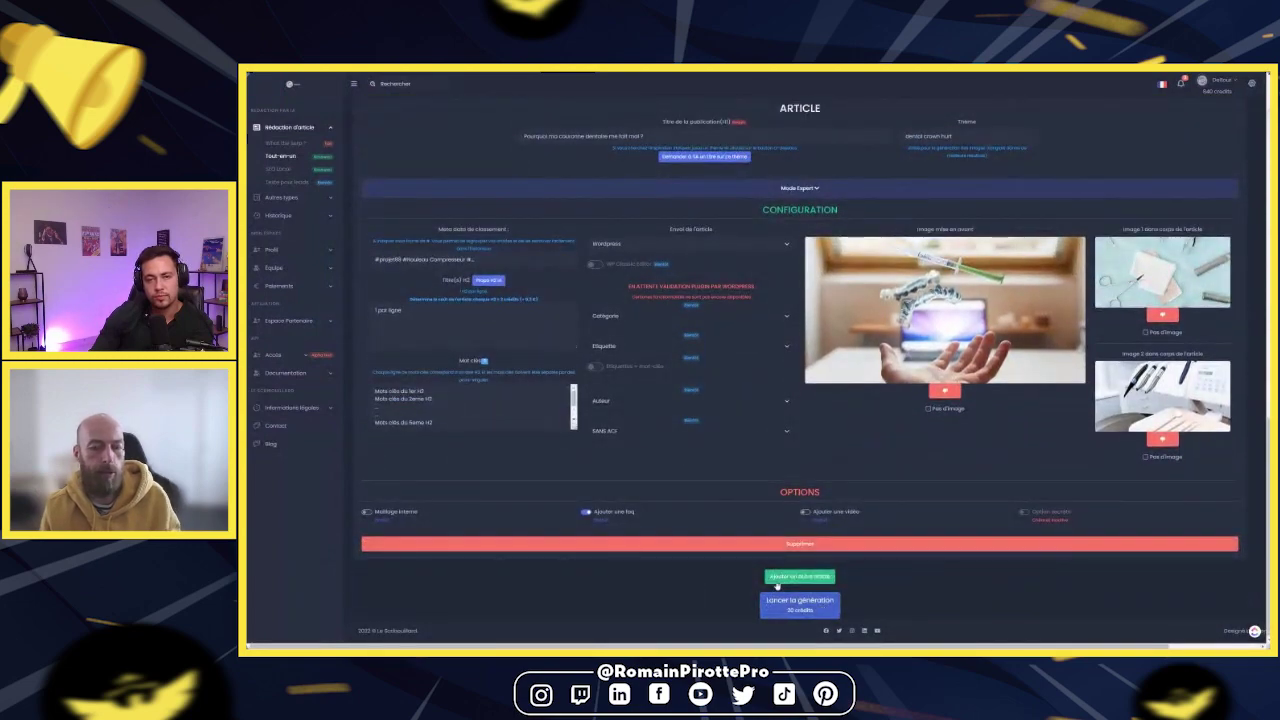
pyautogui.scroll(8, 822, 369)
pyautogui.scroll(-6, 821, 337)
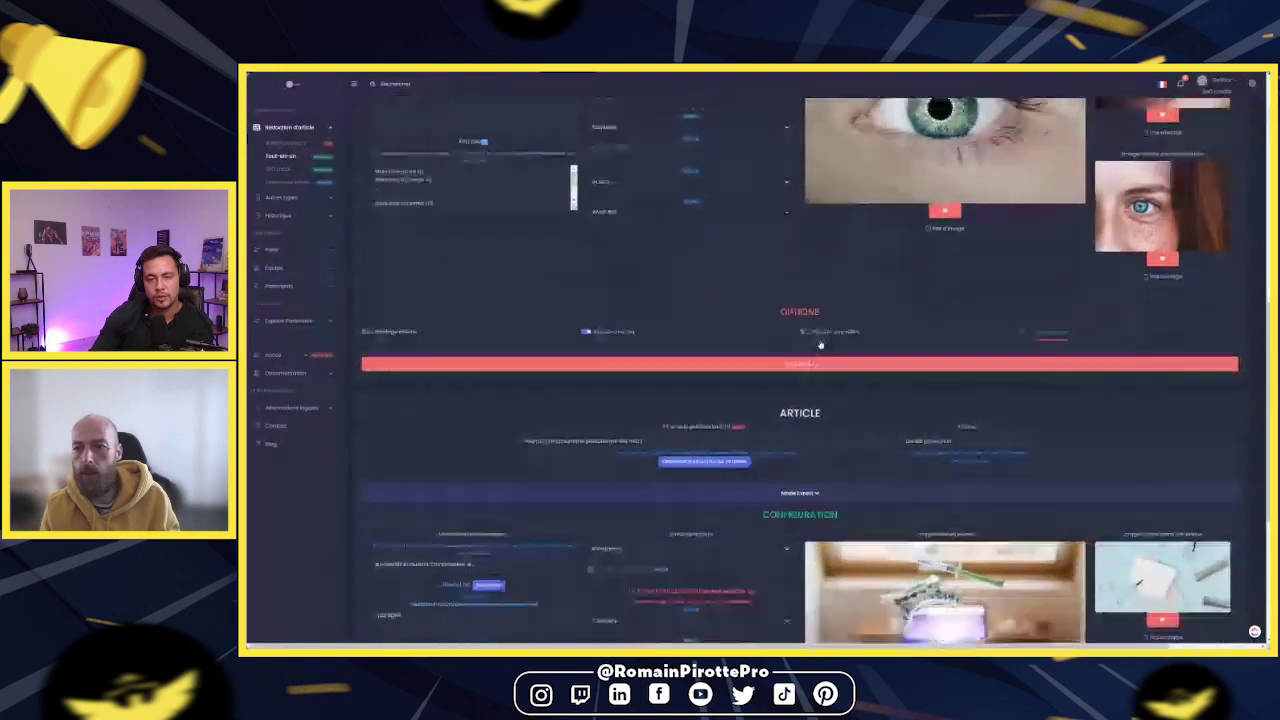
pyautogui.scroll(-2, 770, 595)
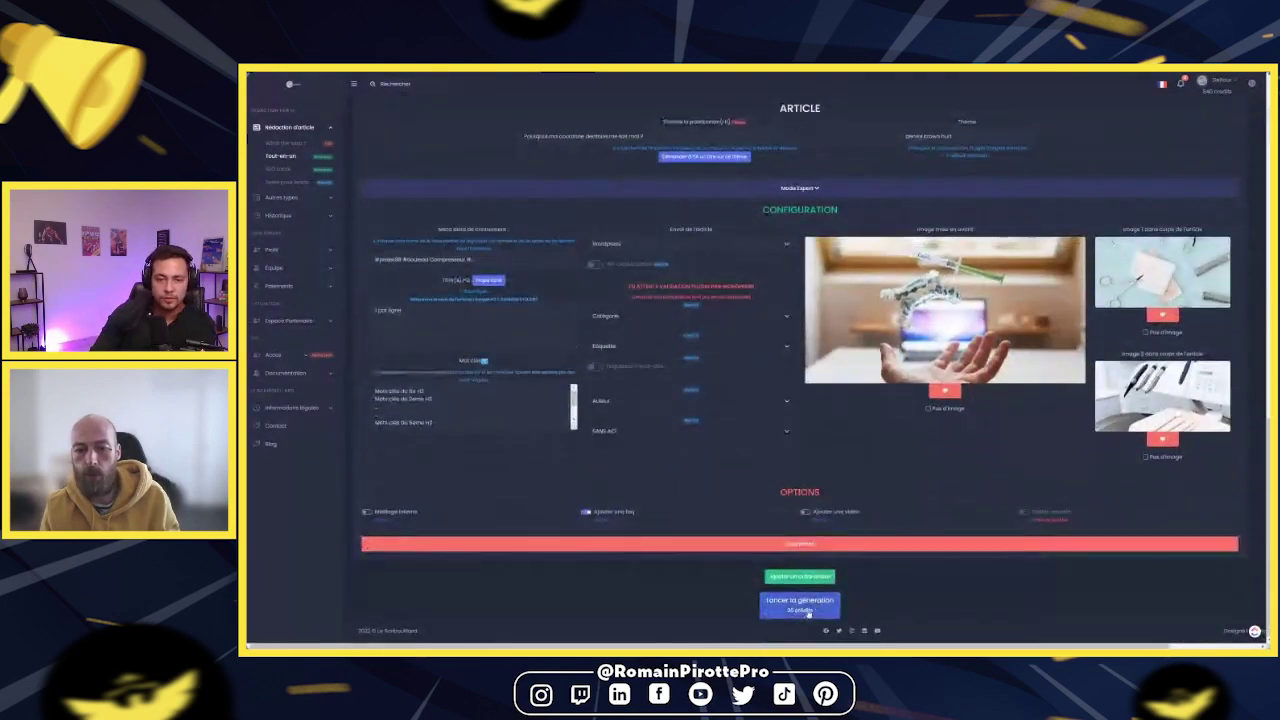
pyautogui.click(806, 613)
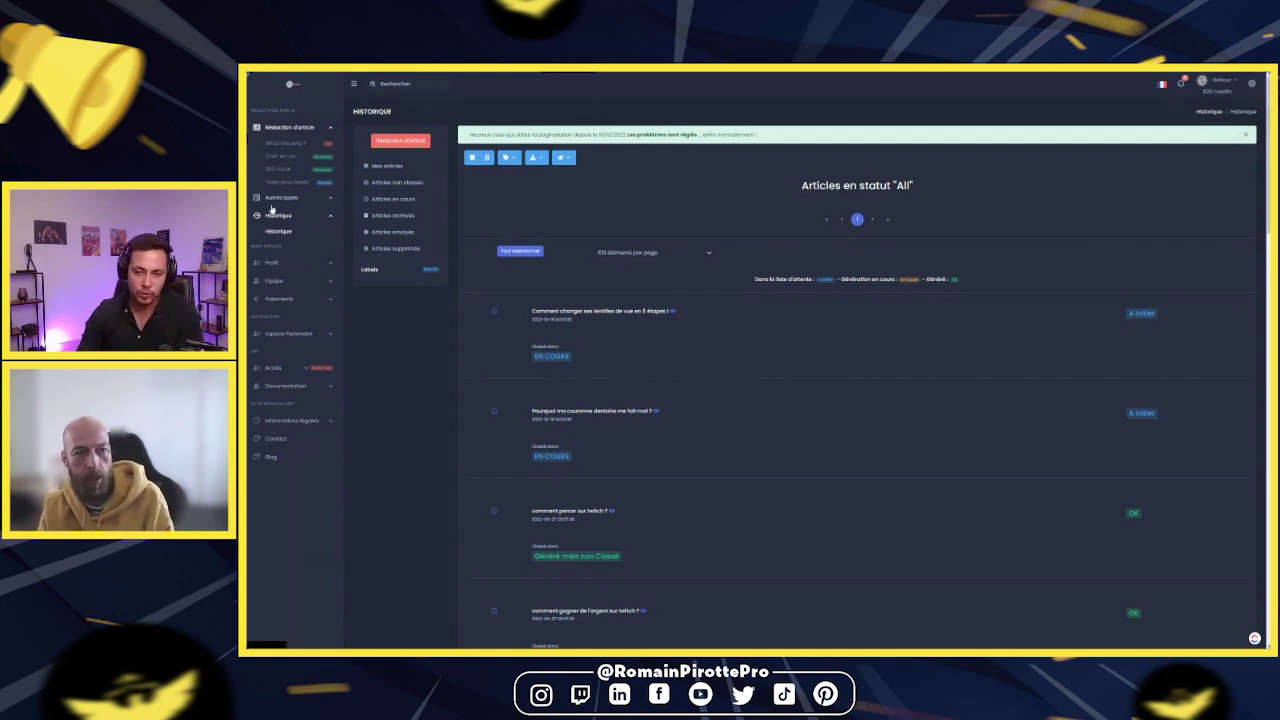
# Step: Refresh the article history and open the details of the generated article "Comment changer ses lentilles de vue en 5 étapes !"
pyautogui.click(391, 252)
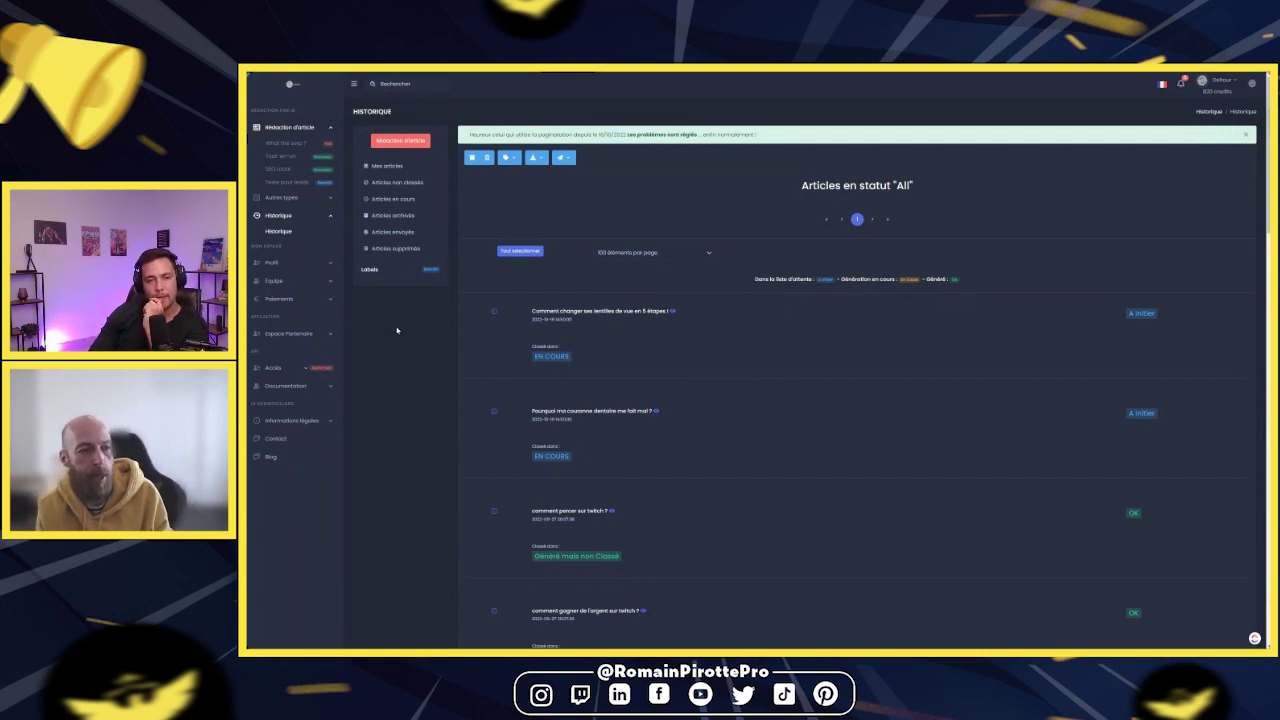
pyautogui.click(286, 234)
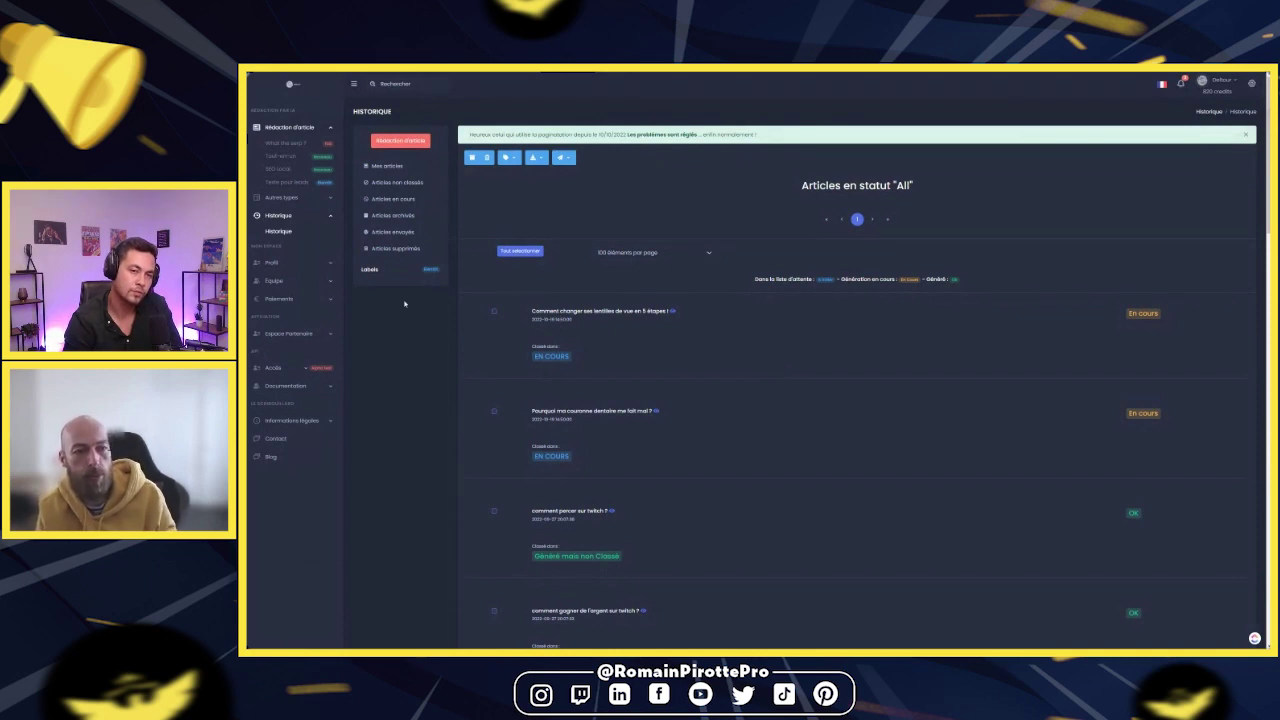
pyautogui.click(276, 230)
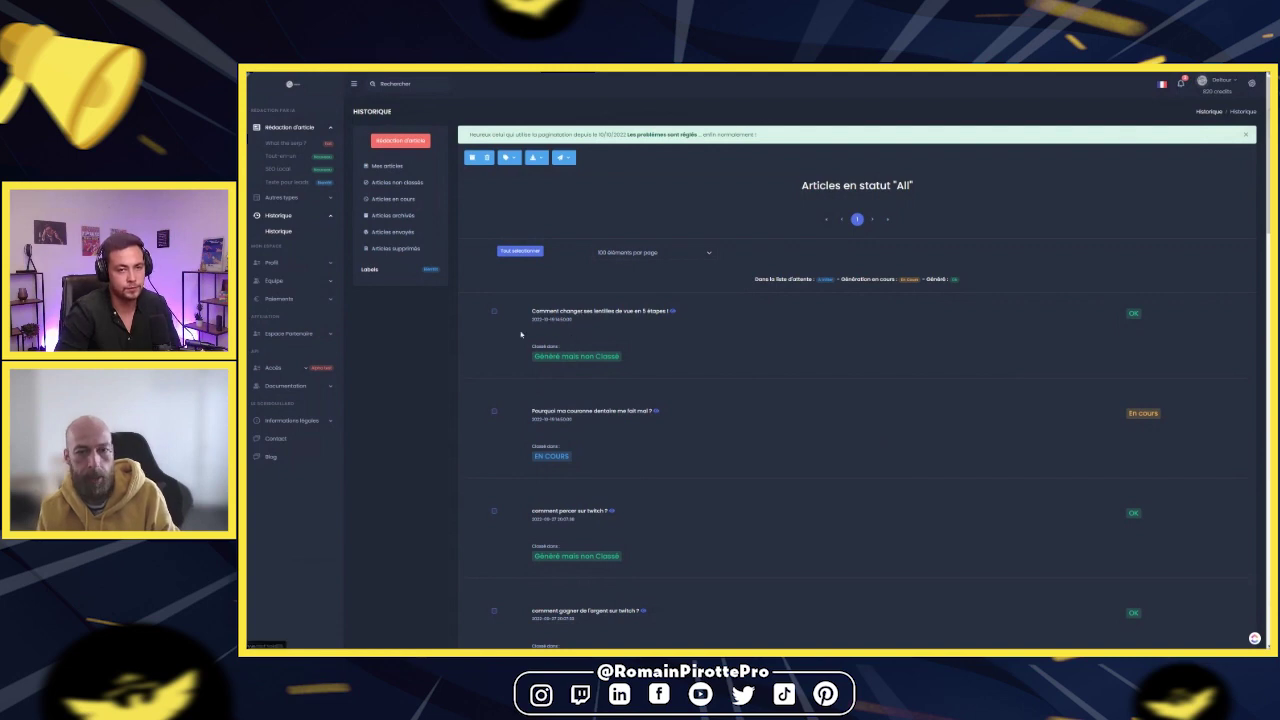
pyautogui.click(673, 311)
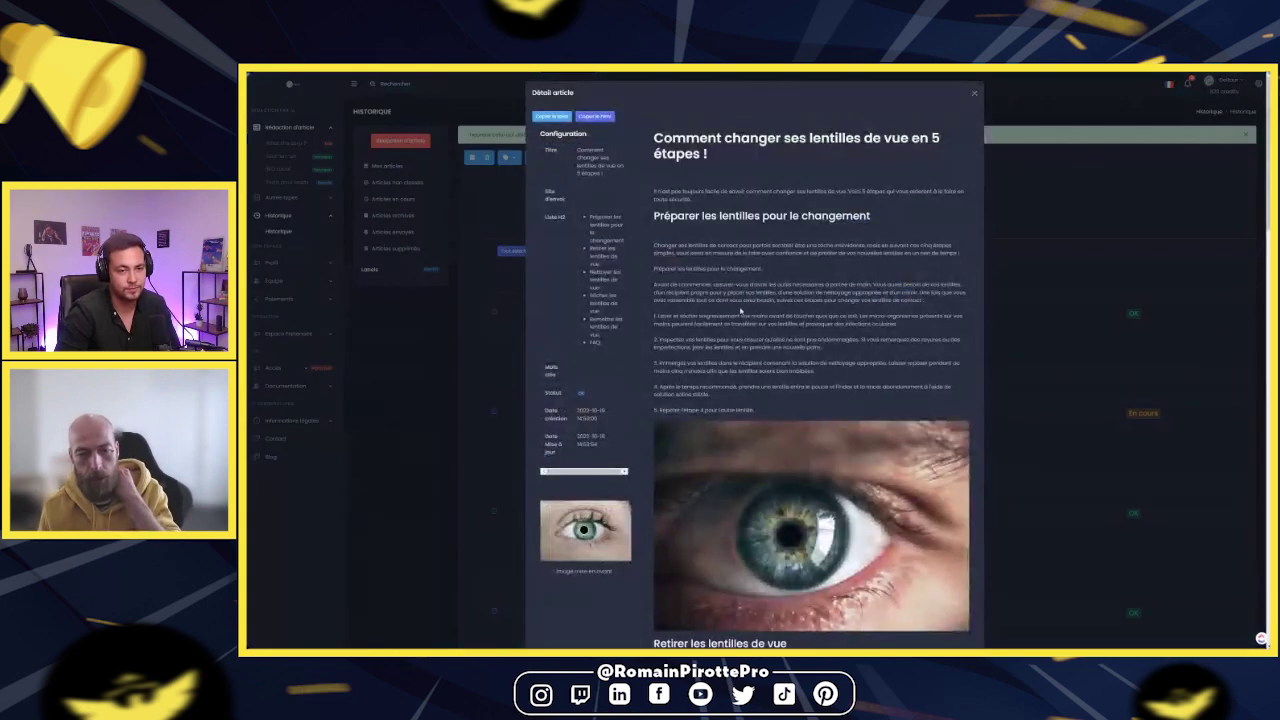
# Step: Examine the contact lens article's introduction, its "Préparer les lentilles pour le changement" section and the line below the "Retirer les lentilles de vue" heading
pyautogui.scroll(-2, 764, 215)
pyautogui.scroll(1, 770, 208)
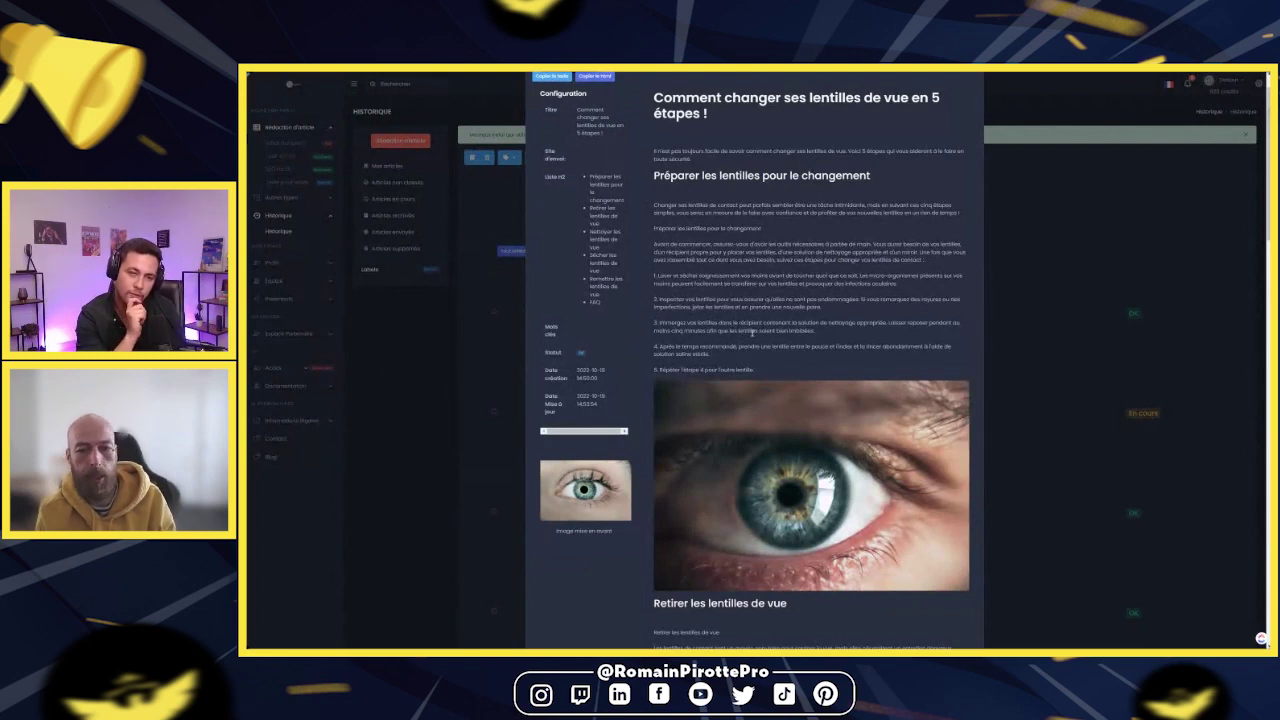
pyautogui.scroll(-3, 752, 333)
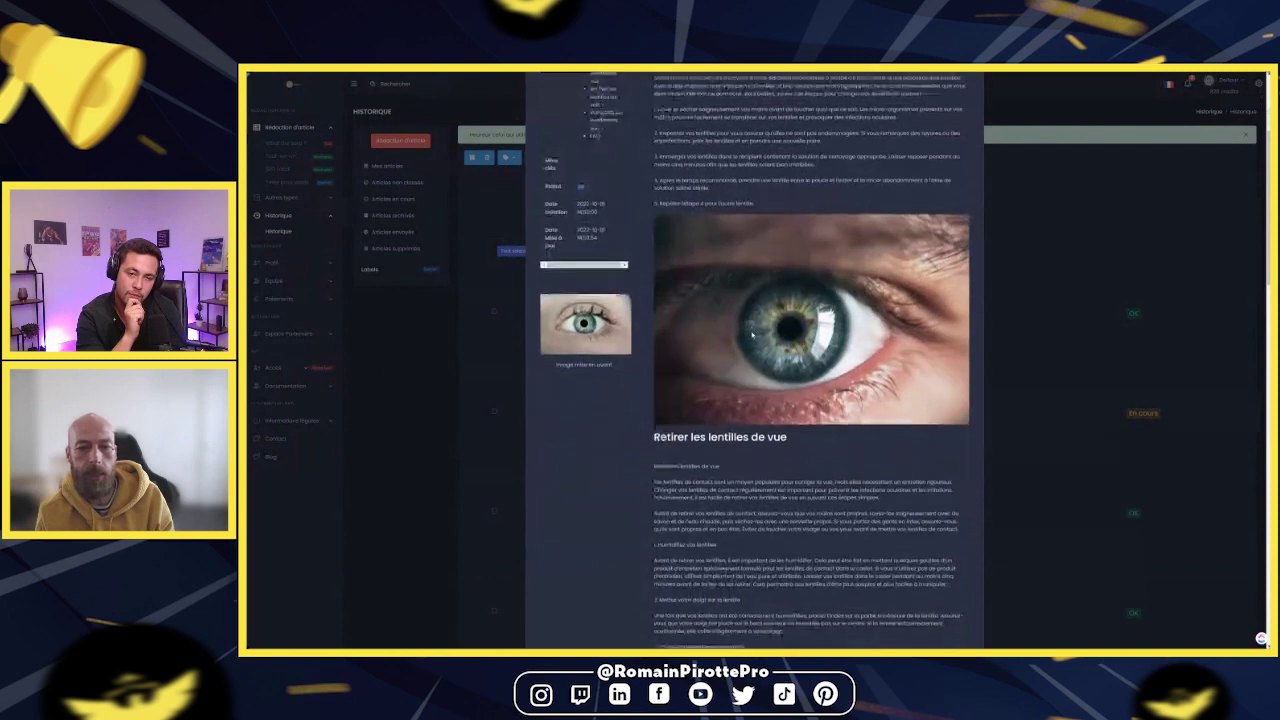
pyautogui.scroll(-2, 752, 333)
pyautogui.scroll(4, 752, 333)
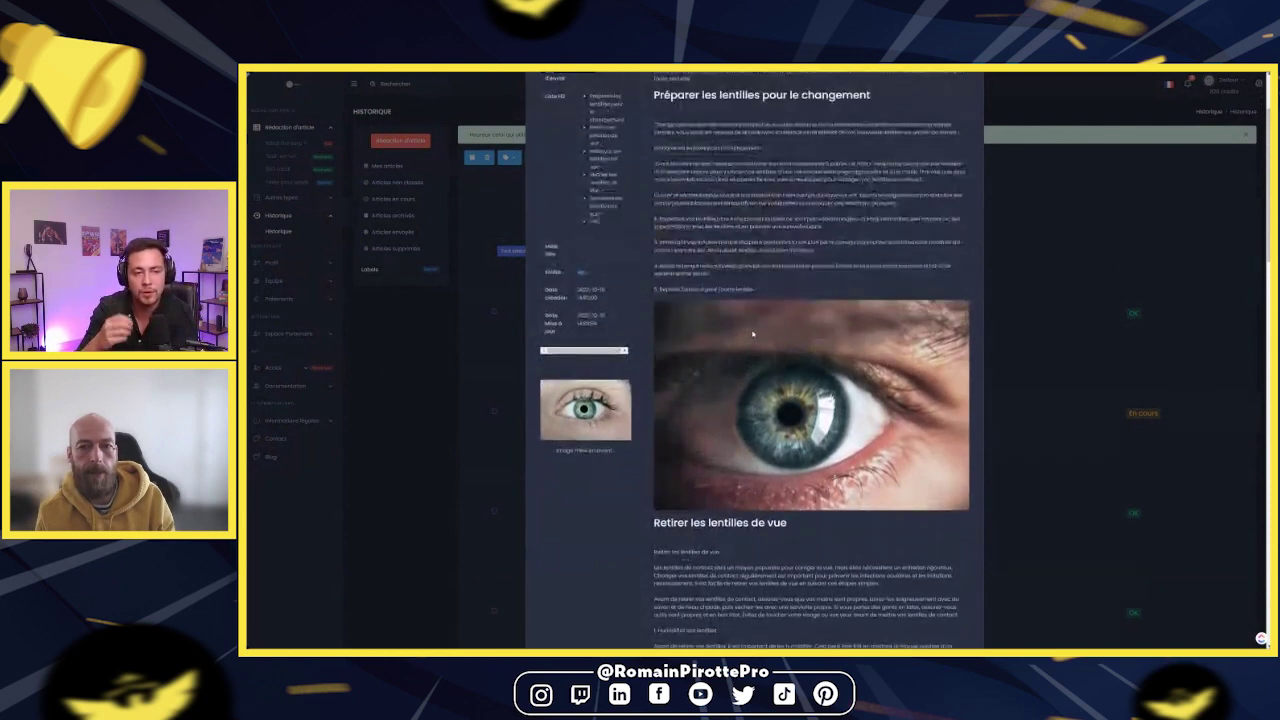
pyautogui.scroll(1, 752, 333)
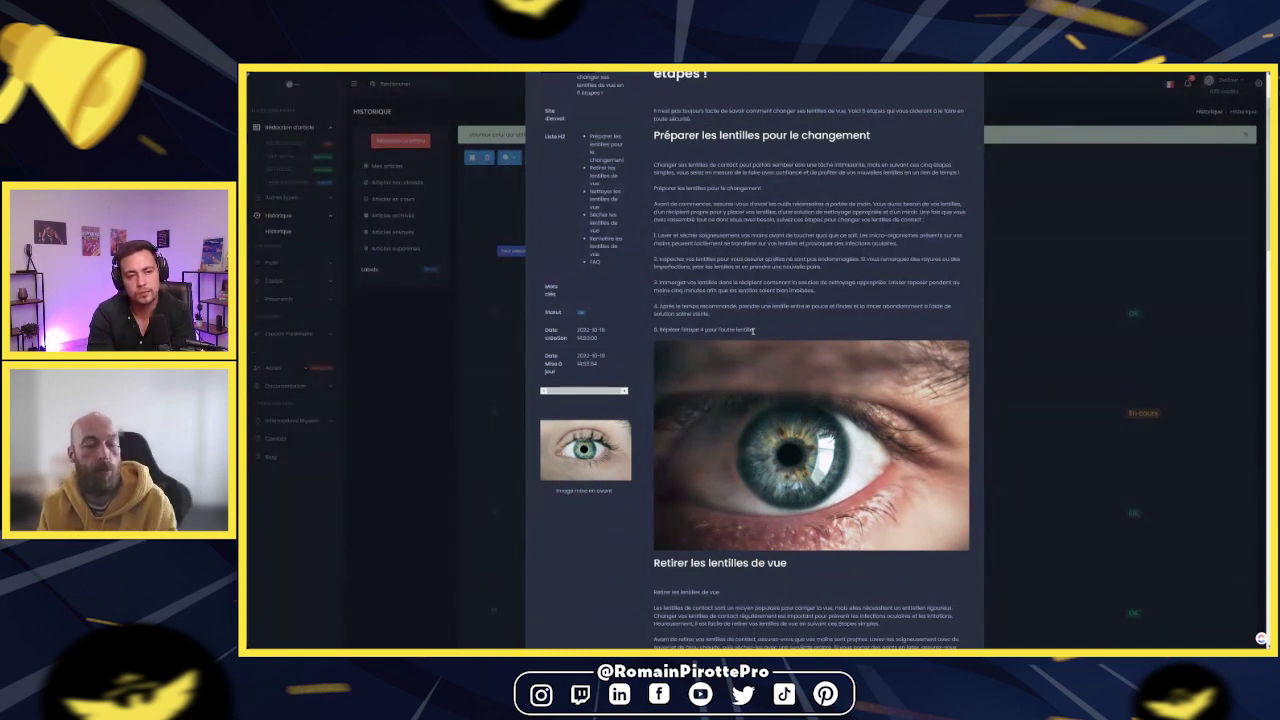
pyautogui.scroll(-4, 838, 290)
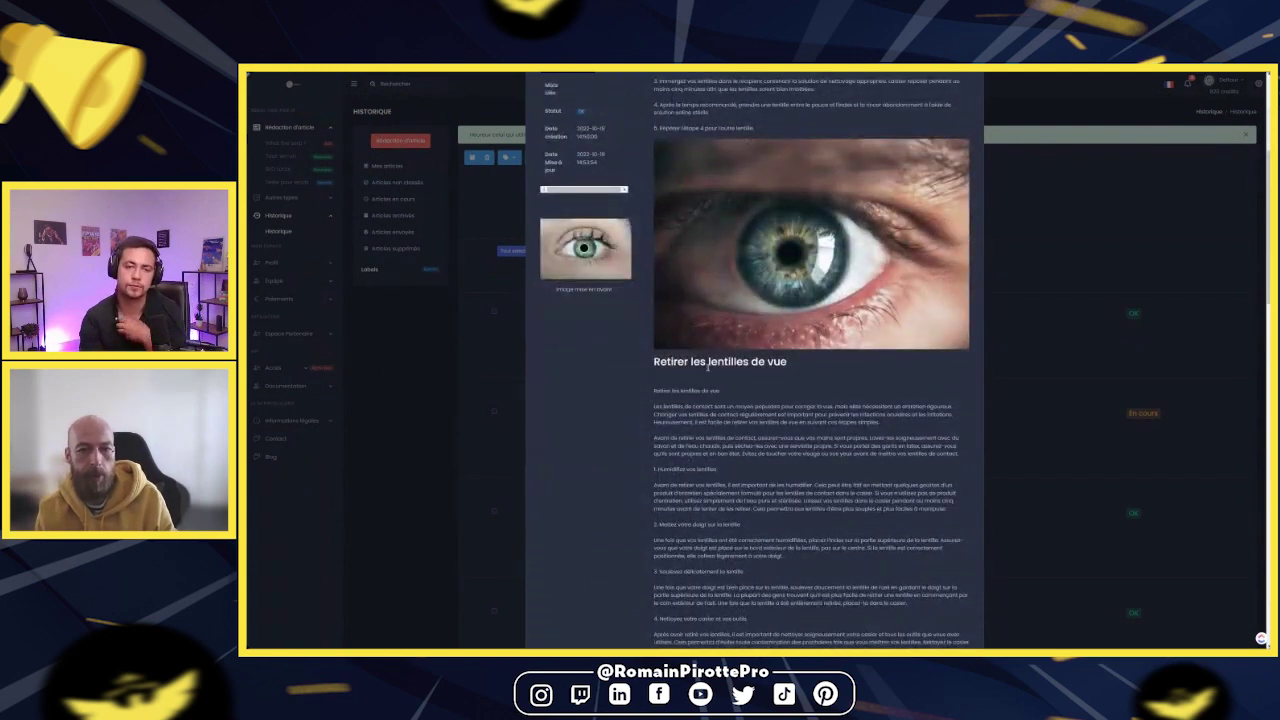
pyautogui.moveTo(797, 364); pyautogui.dragTo(647, 395)
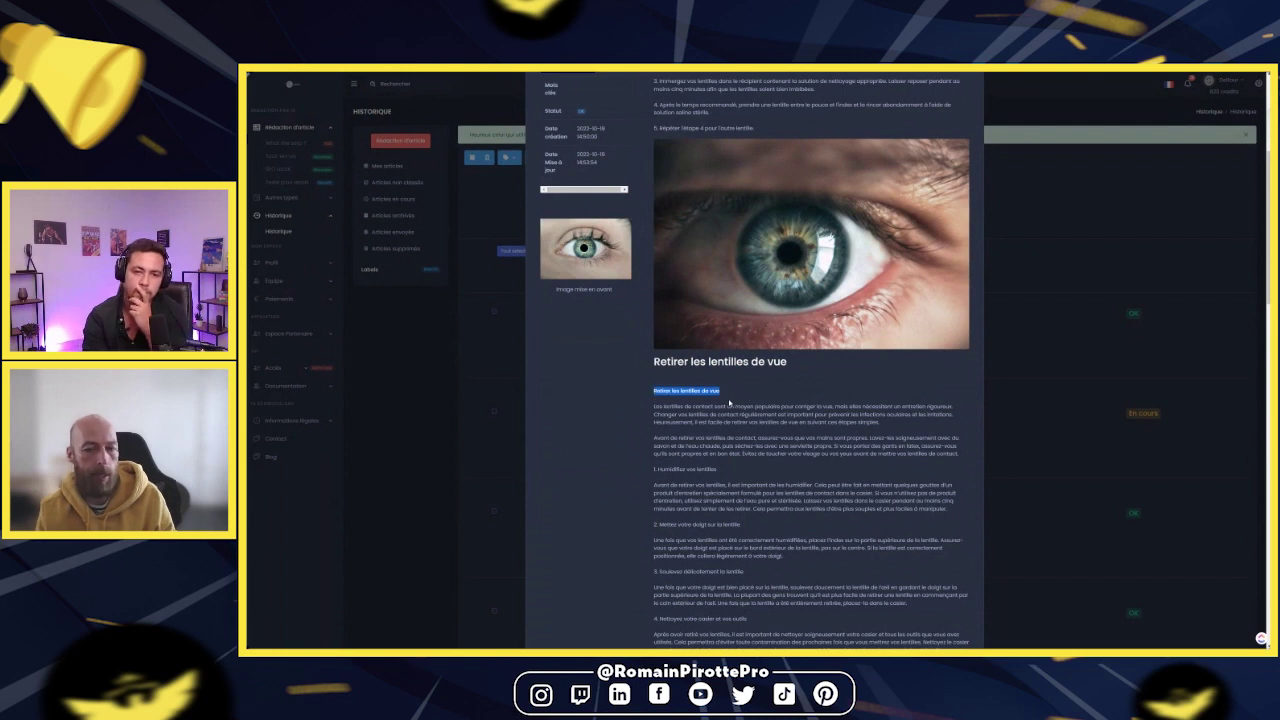
pyautogui.click(717, 414)
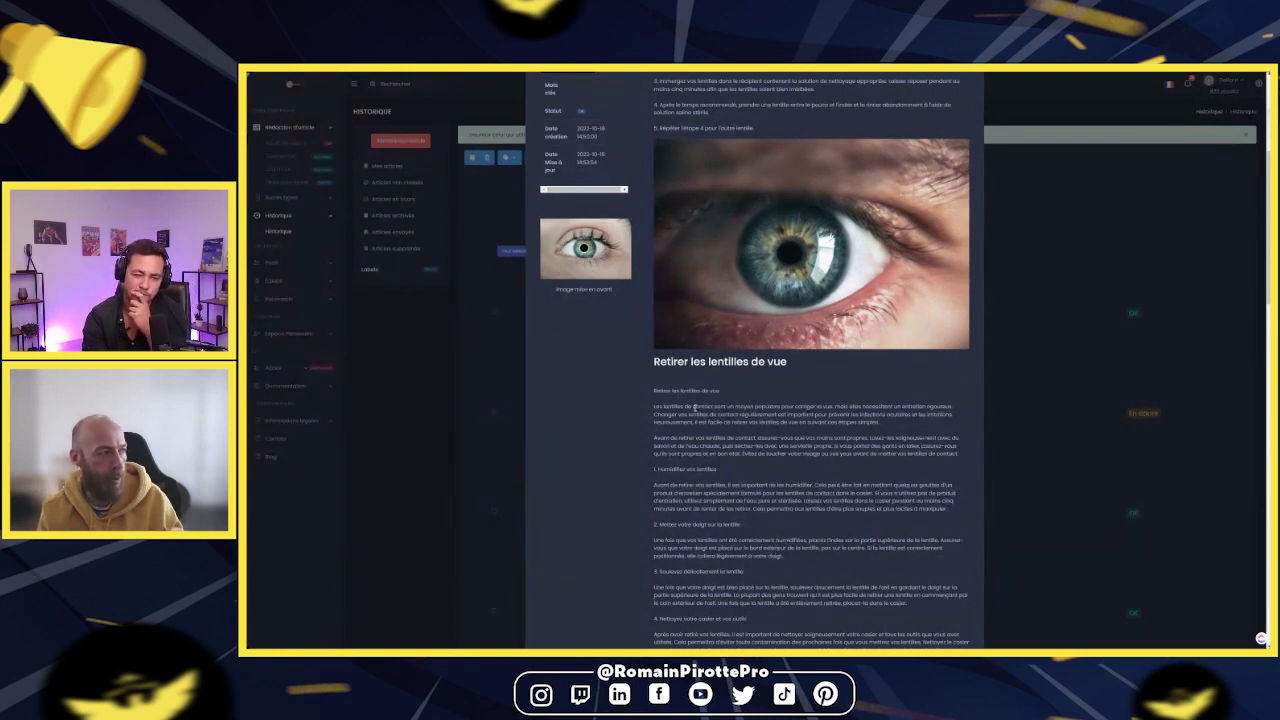
# Step: Review the rest of the contact lens article, from "Retirer les lentilles de vue" through its body images to the FAQ
pyautogui.scroll(-2, 768, 393)
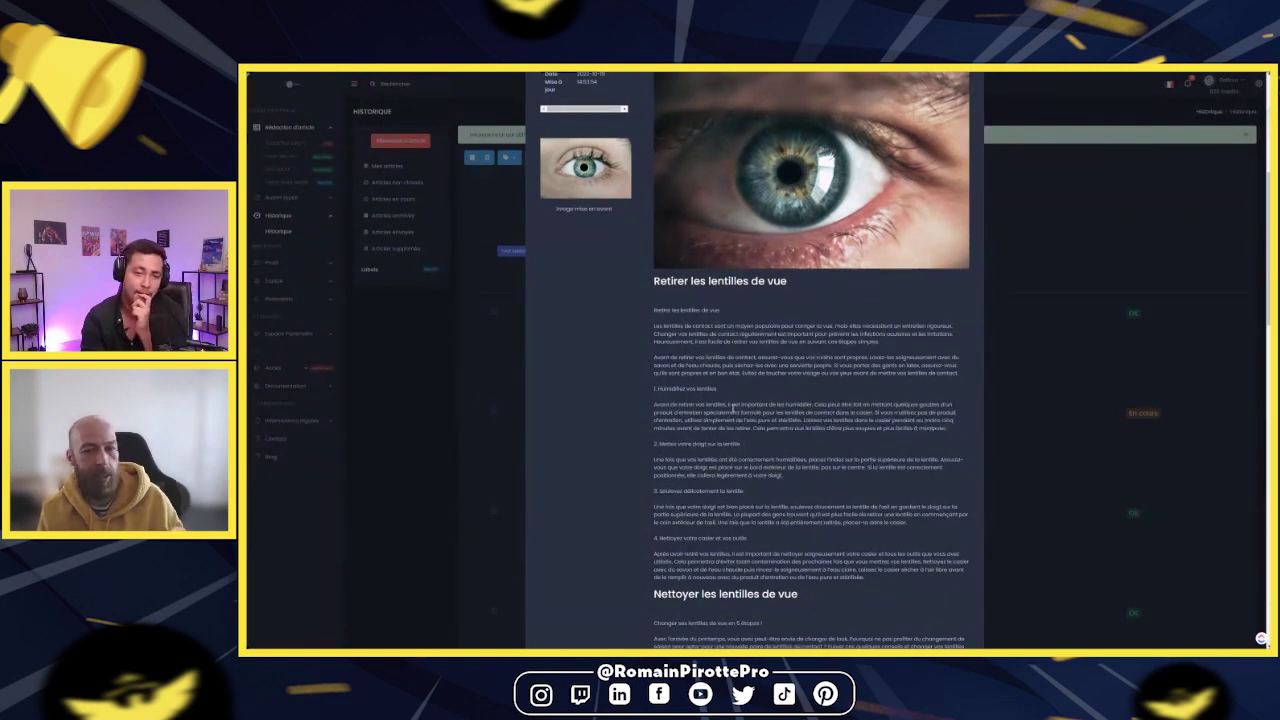
pyautogui.scroll(-2, 735, 405)
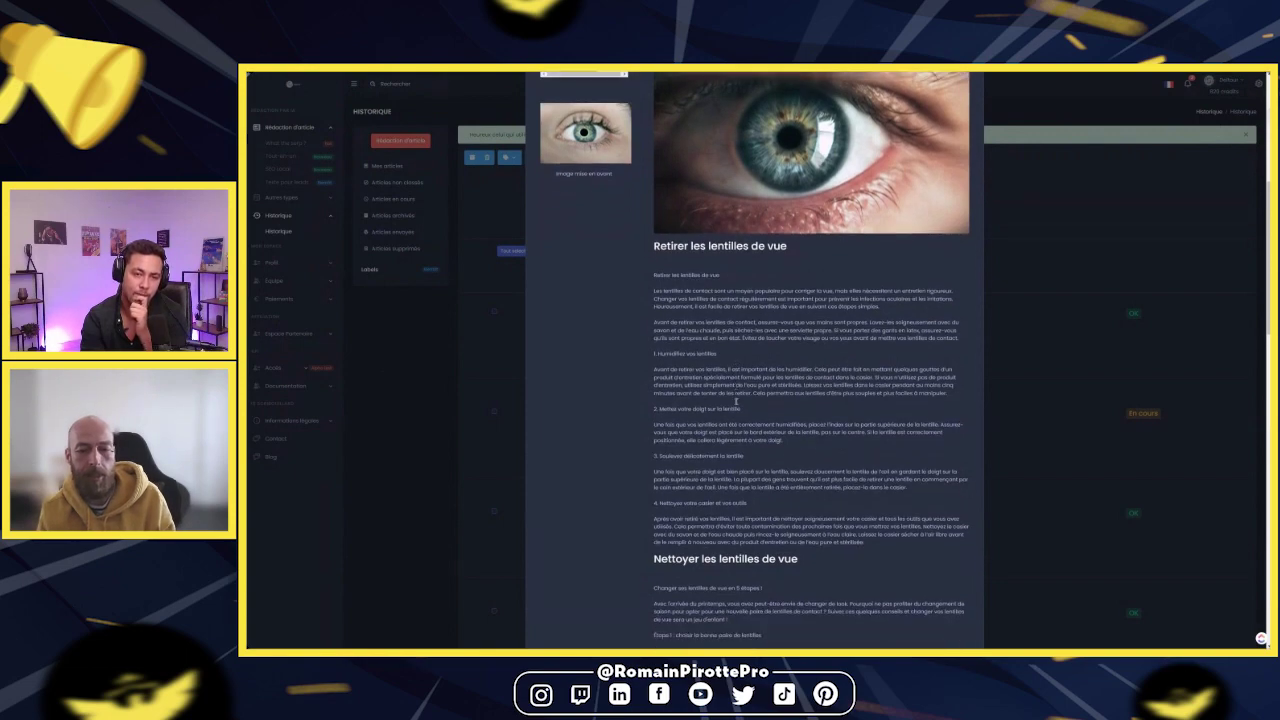
pyautogui.scroll(-1, 737, 400)
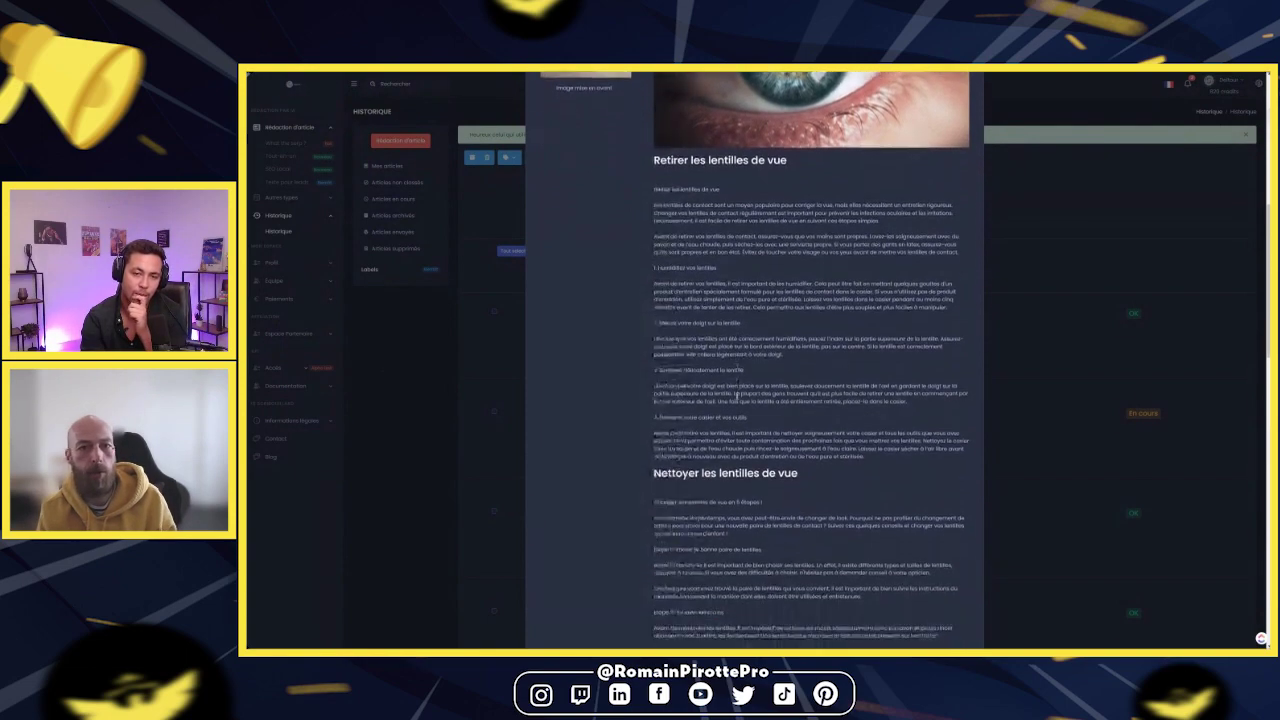
pyautogui.scroll(5, 738, 396)
pyautogui.scroll(2, 740, 393)
pyautogui.scroll(-7, 745, 380)
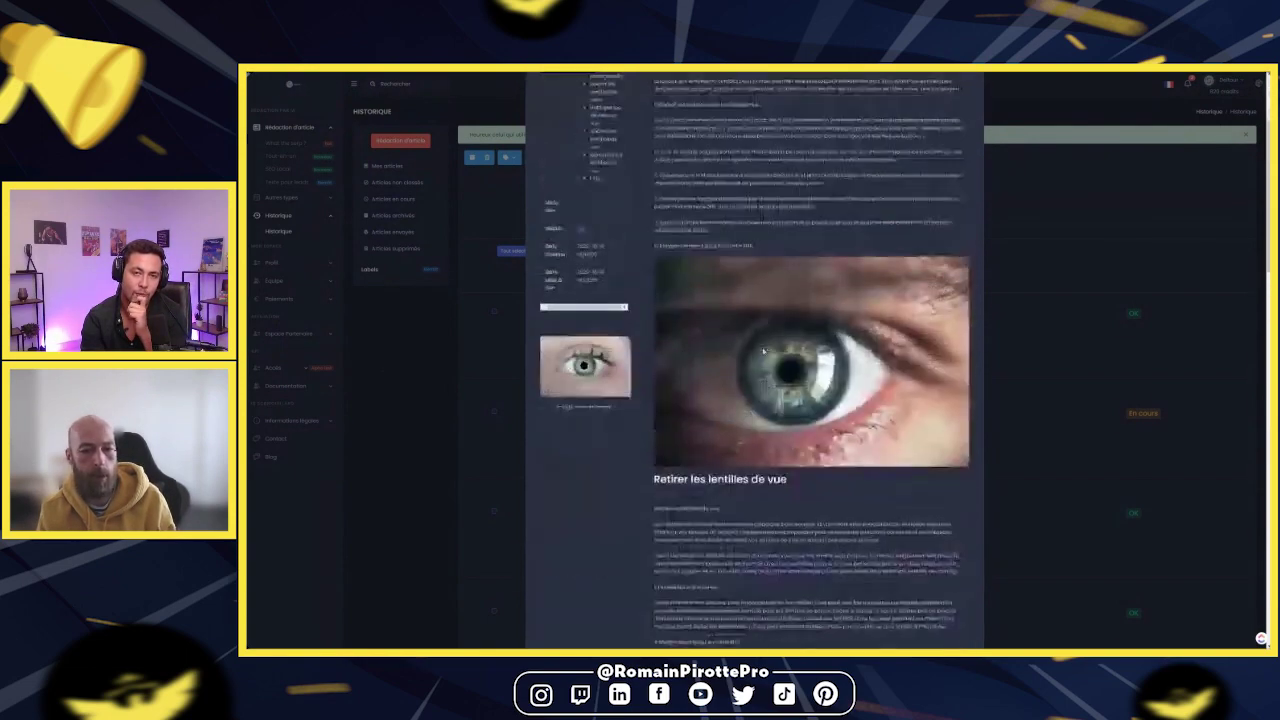
pyautogui.scroll(-7, 763, 347)
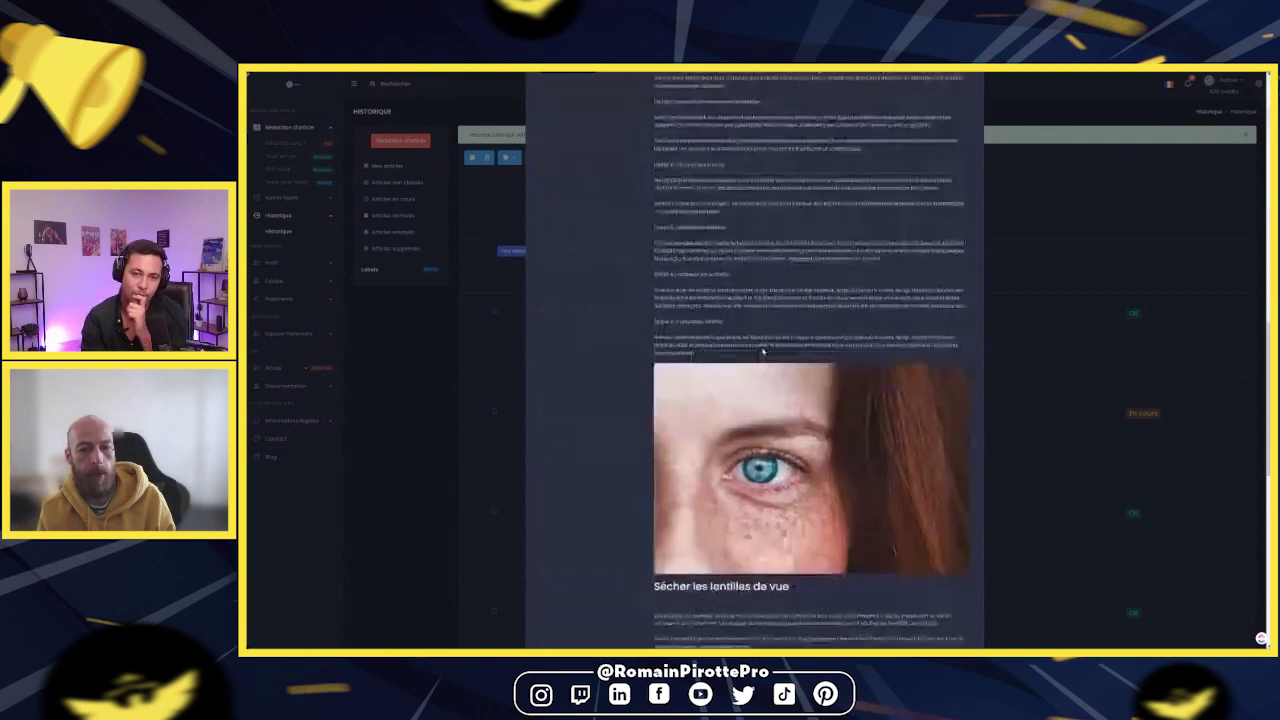
pyautogui.scroll(-3, 763, 350)
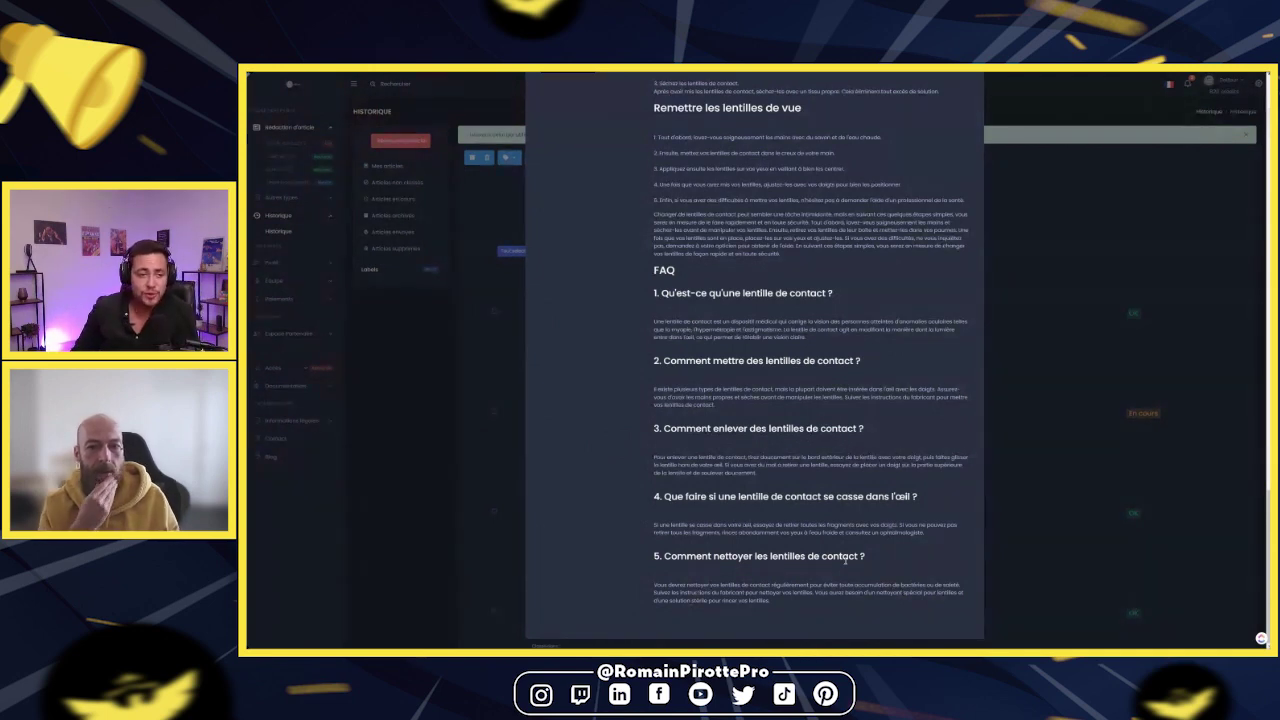
# Step: Recheck the contact lens article's middle sections and images, and examine the closing paragraph and the FAQ questions and answers
pyautogui.scroll(5, 805, 452)
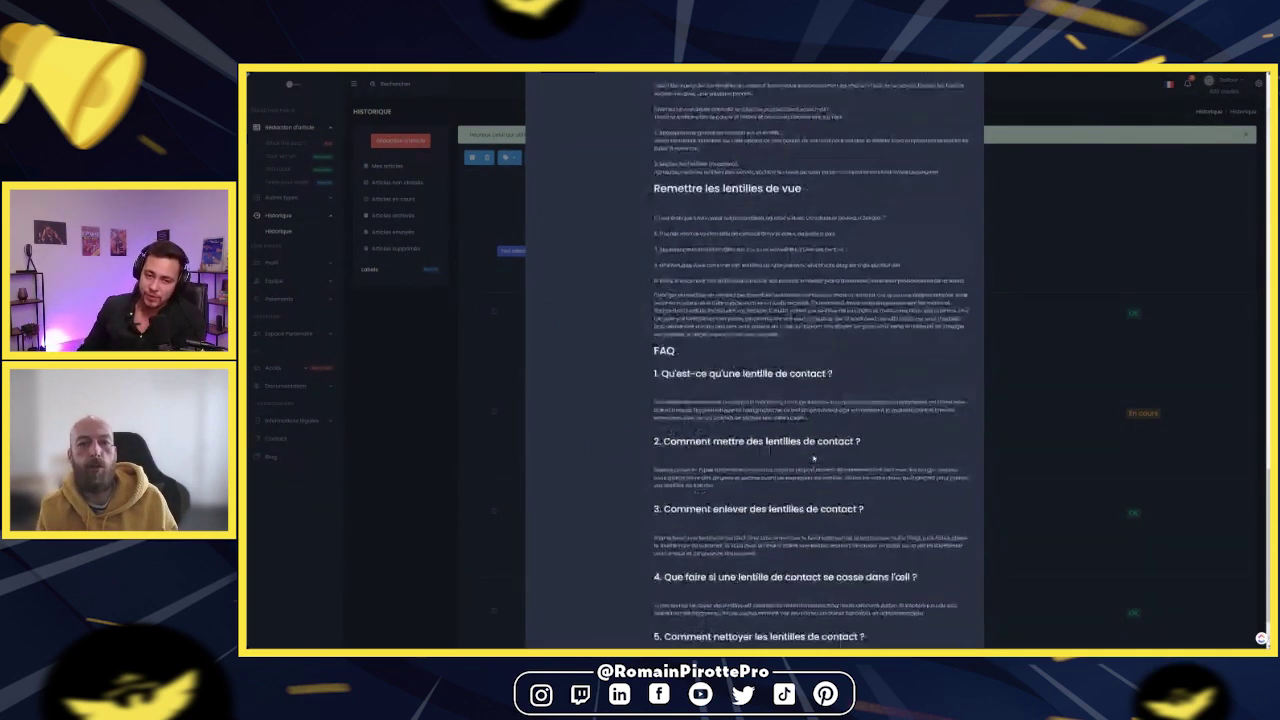
pyautogui.scroll(6, 805, 452)
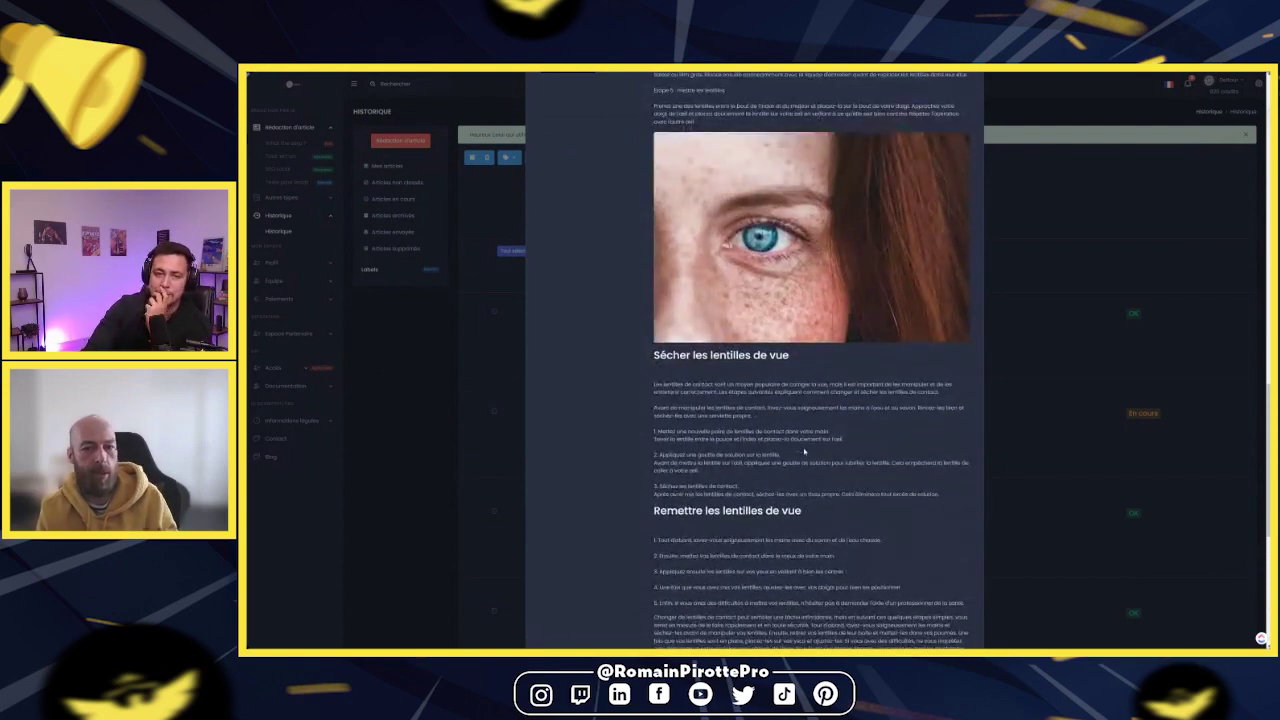
pyautogui.scroll(12, 803, 448)
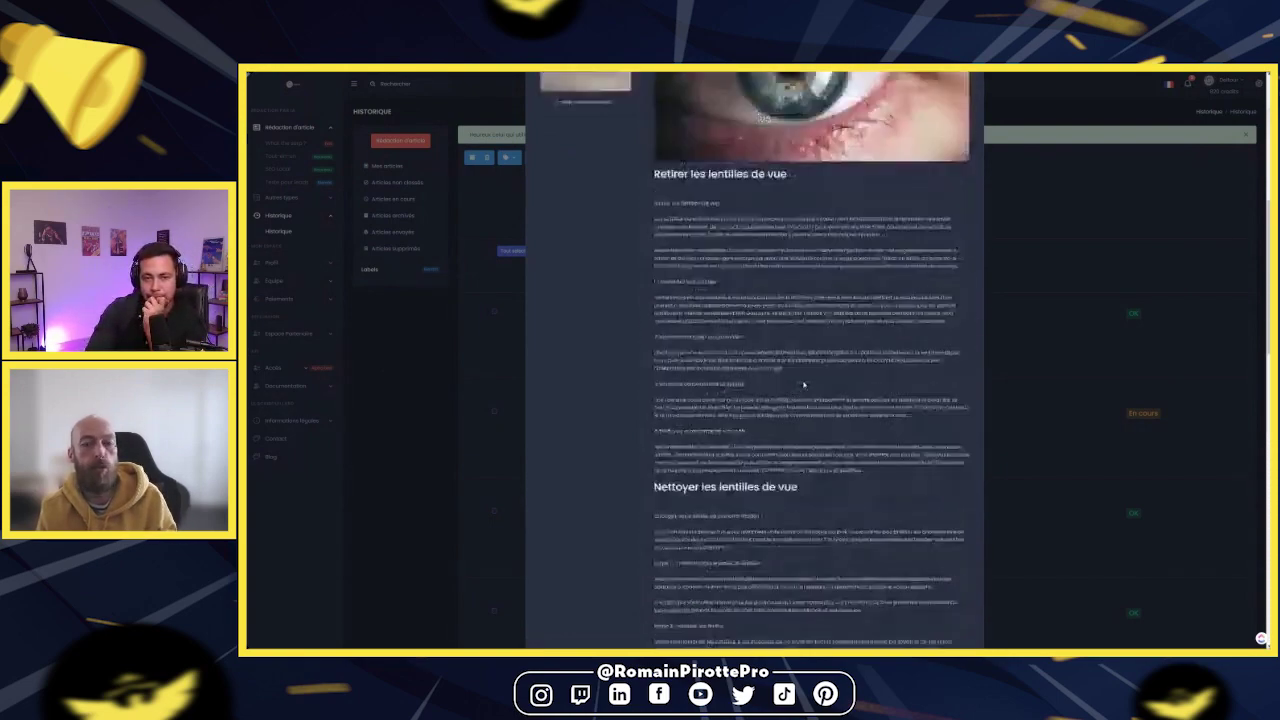
pyautogui.scroll(2, 727, 258)
pyautogui.scroll(-10, 714, 464)
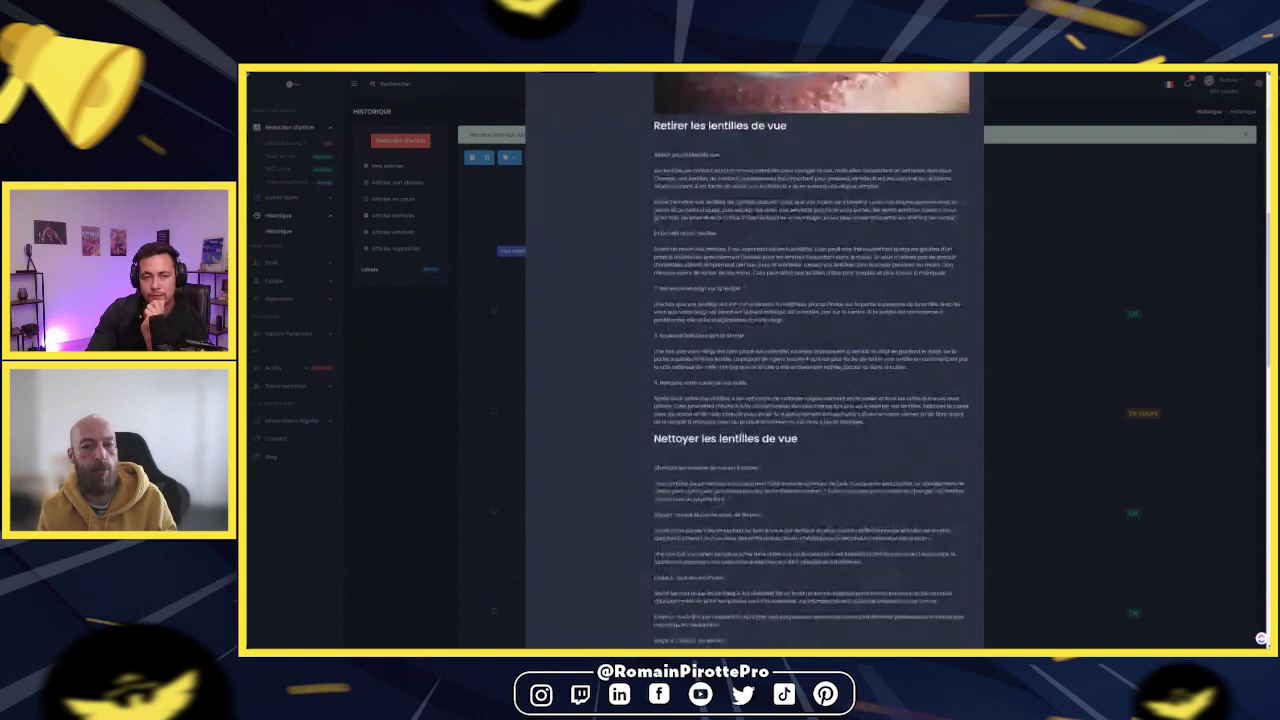
pyautogui.scroll(-4, 714, 464)
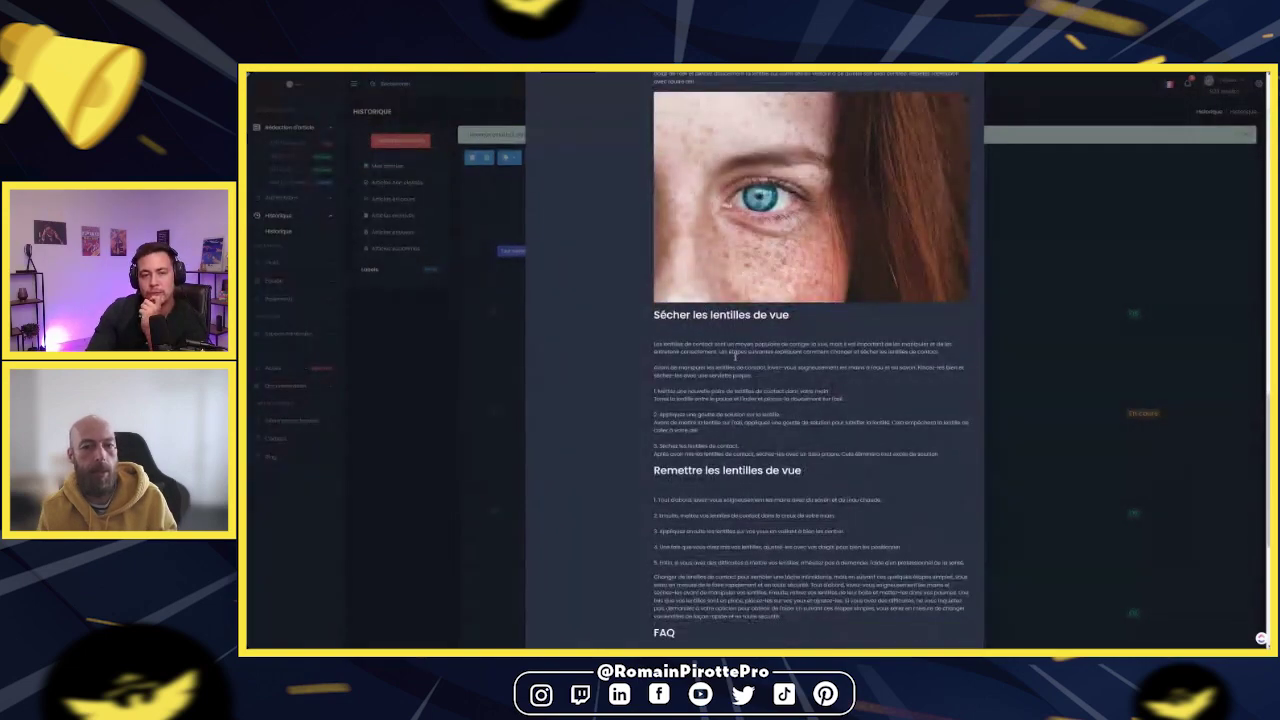
pyautogui.scroll(-2, 720, 440)
pyautogui.scroll(-2, 789, 397)
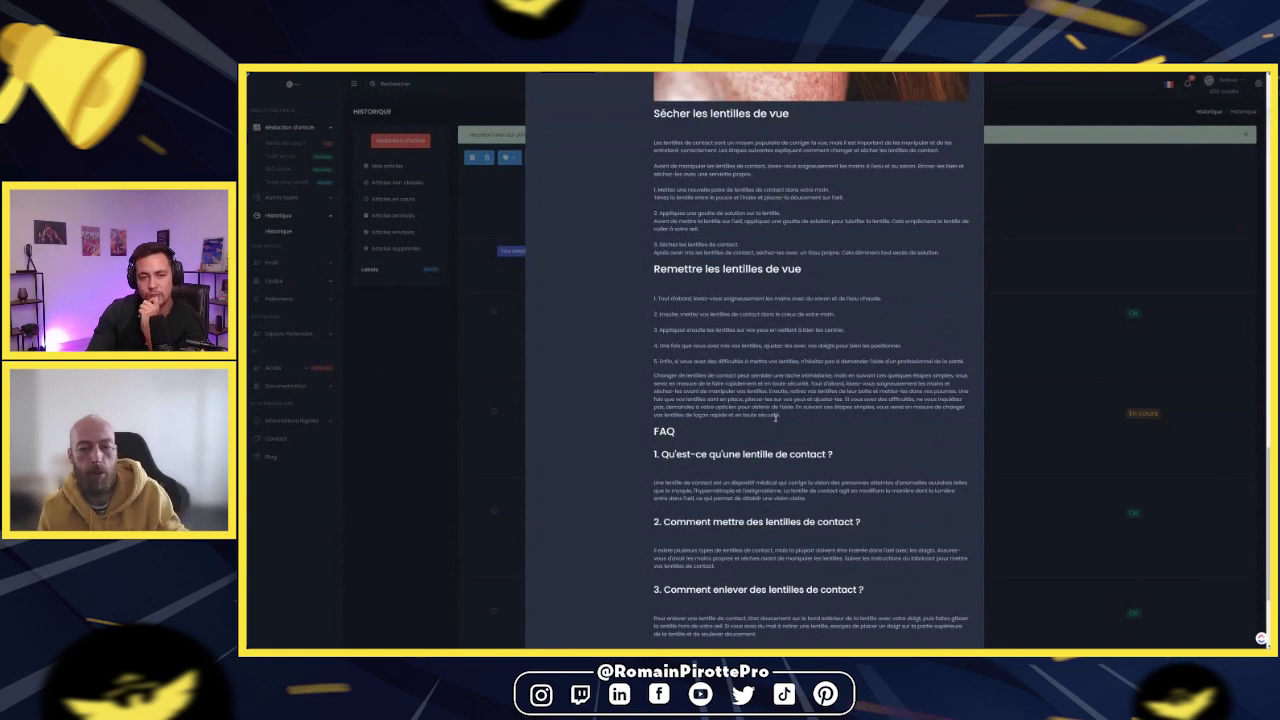
pyautogui.scroll(-2, 776, 418)
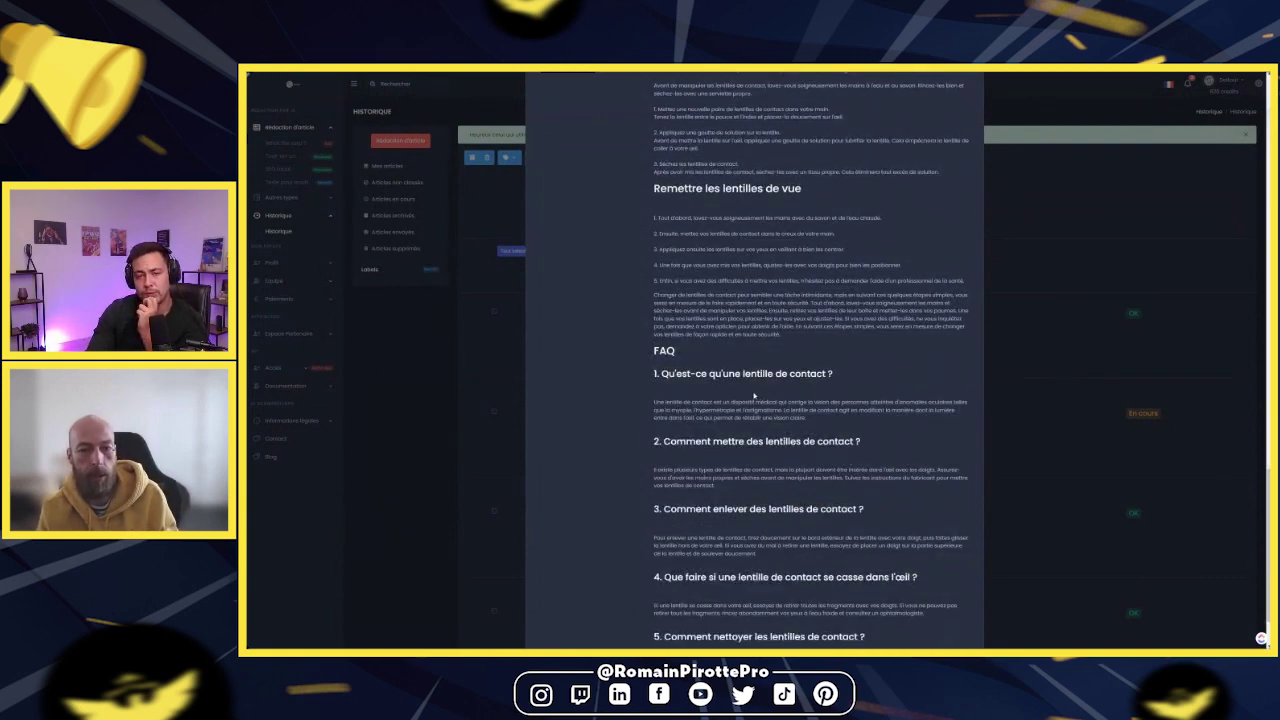
pyautogui.scroll(-2, 754, 397)
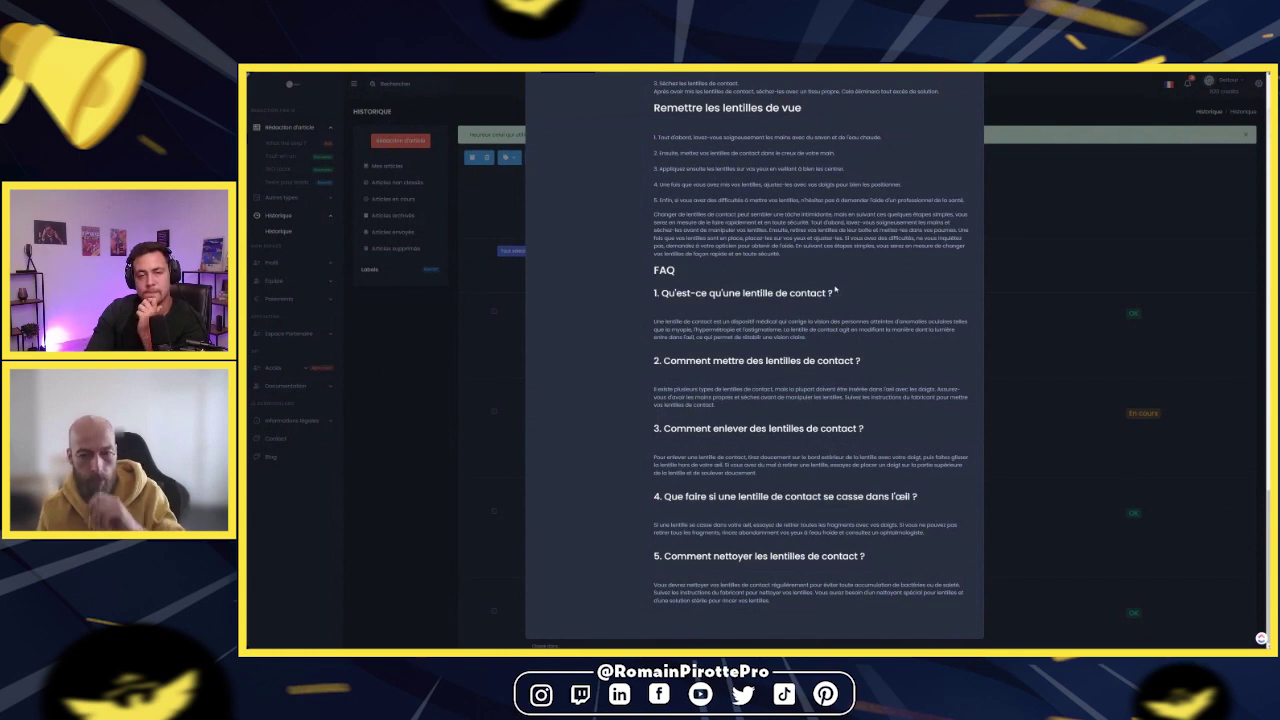
pyautogui.moveTo(652, 269); pyautogui.dragTo(677, 272)
pyautogui.click(670, 320)
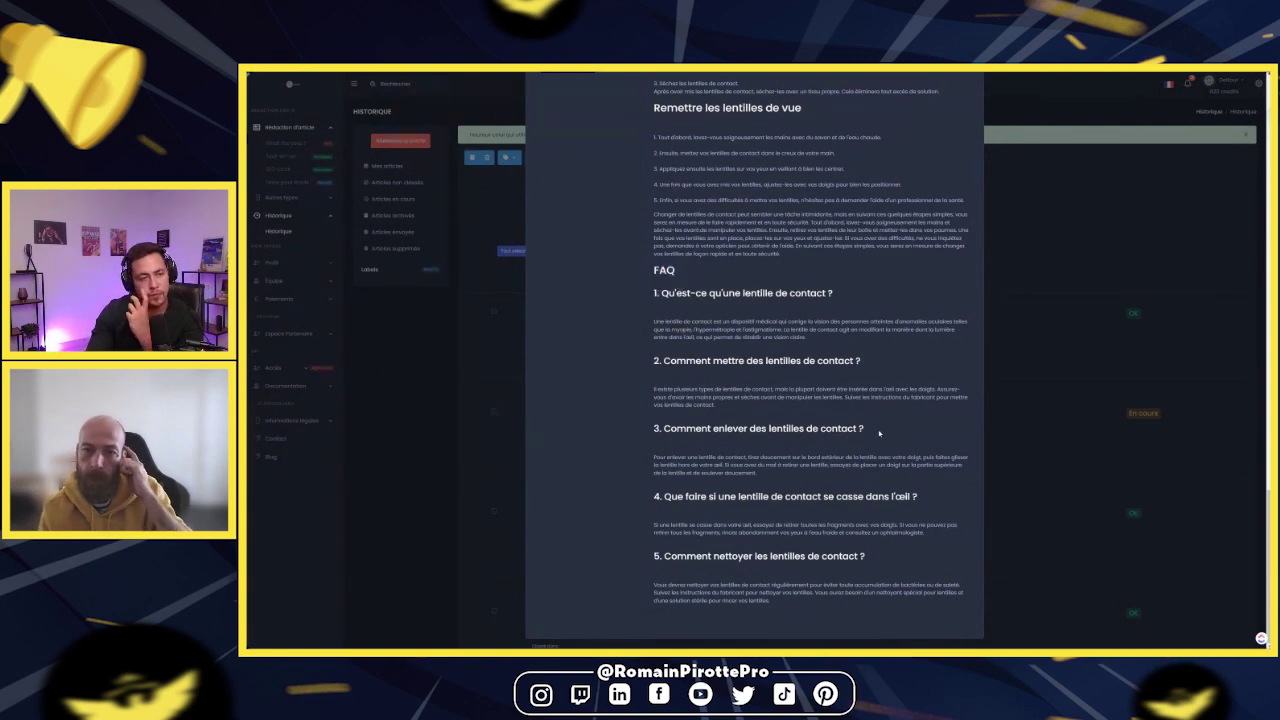
# Step: Look back over the contact lens article's middle sections and close its details
pyautogui.scroll(1, 879, 433)
pyautogui.scroll(5, 879, 433)
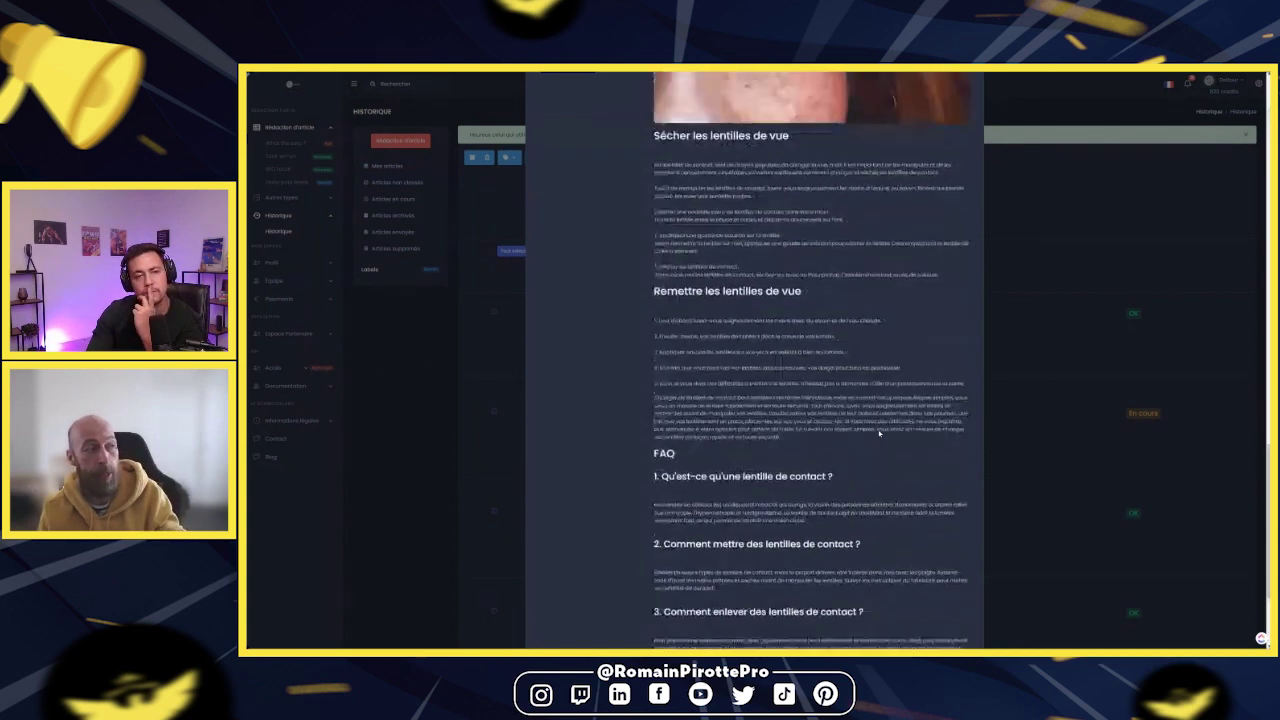
pyautogui.scroll(14, 879, 433)
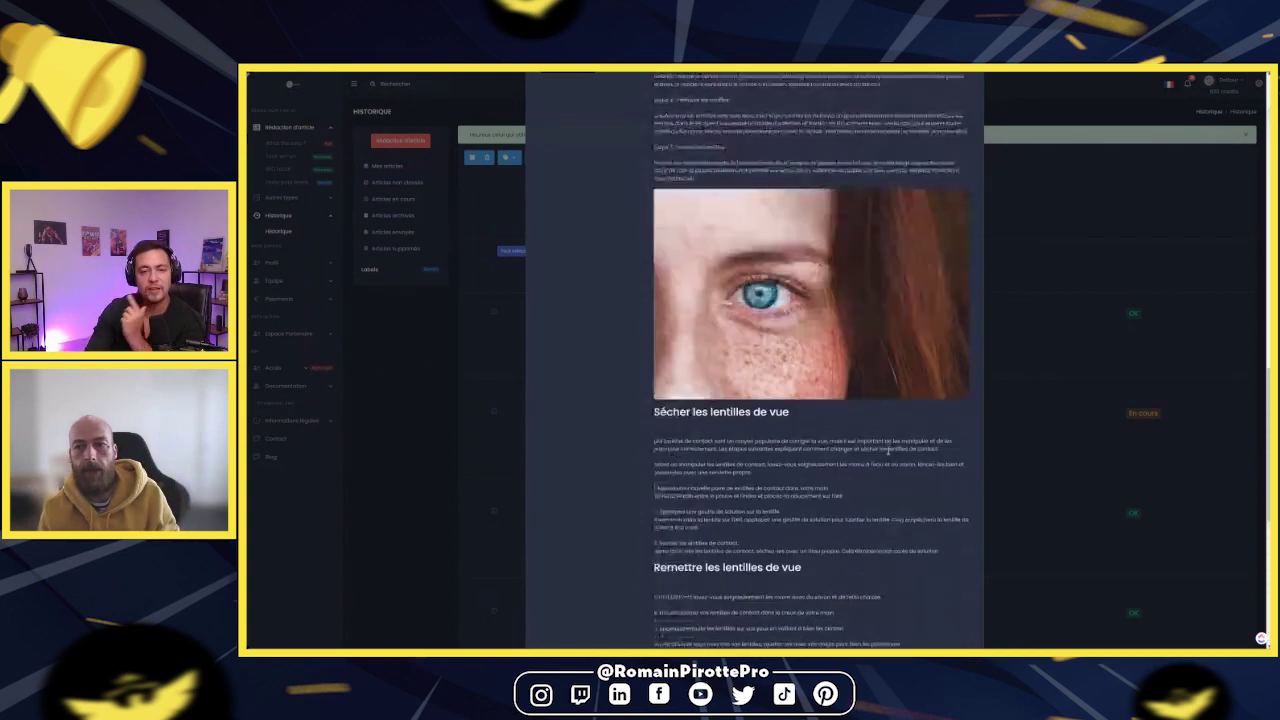
pyautogui.click(1030, 391)
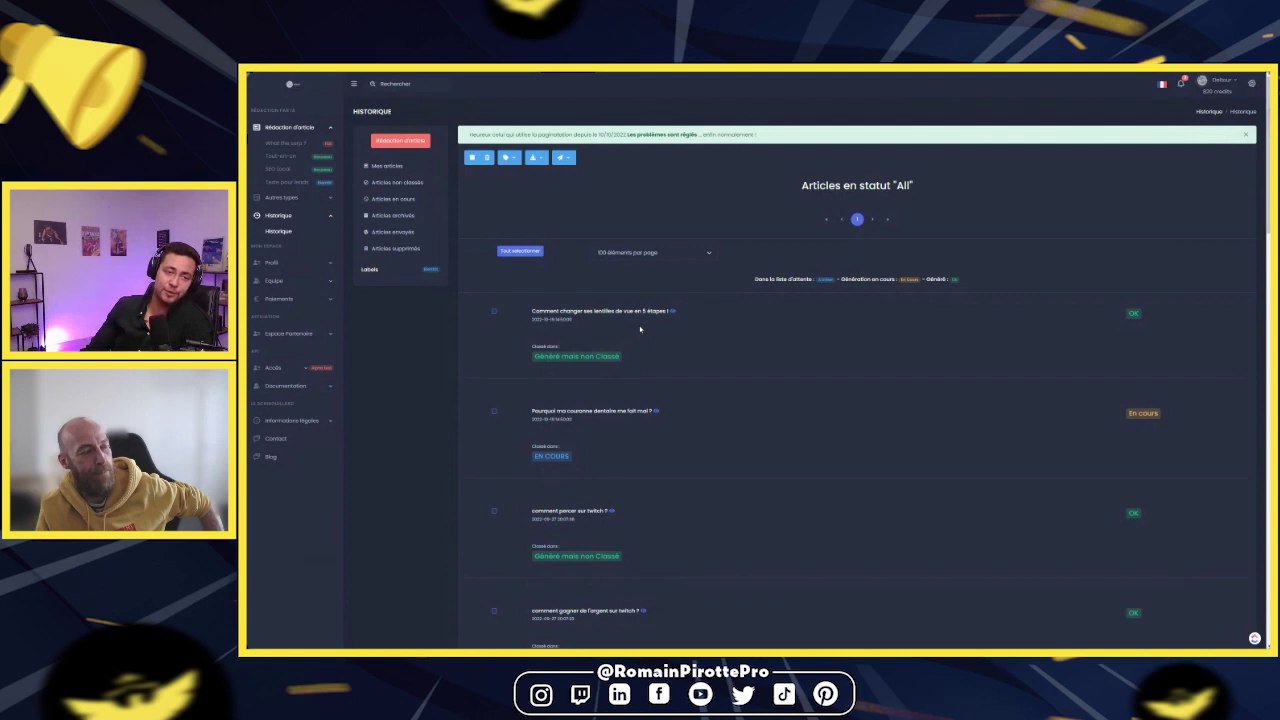
# Step: Refresh the article history, review the generated article "Pourquoi ma couronne dentaire me fait mal ?" and close its details
pyautogui.click(279, 231)
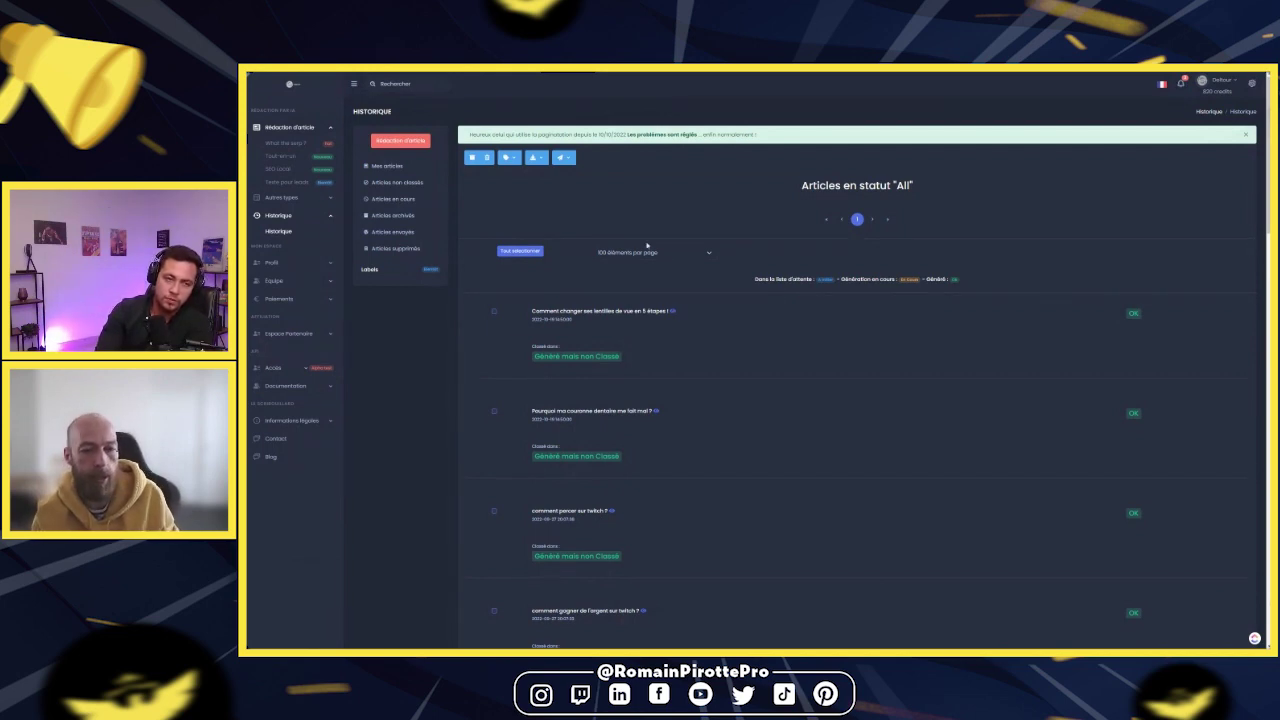
pyautogui.click(627, 412)
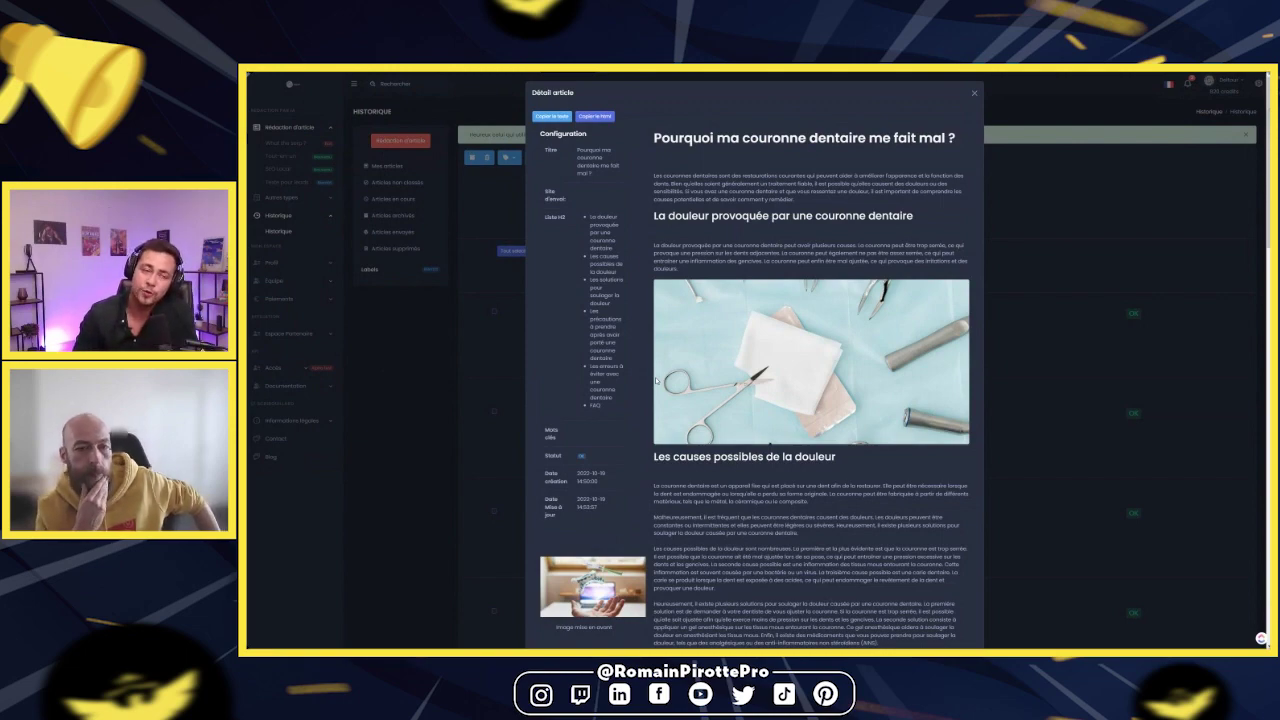
pyautogui.scroll(-6, 824, 398)
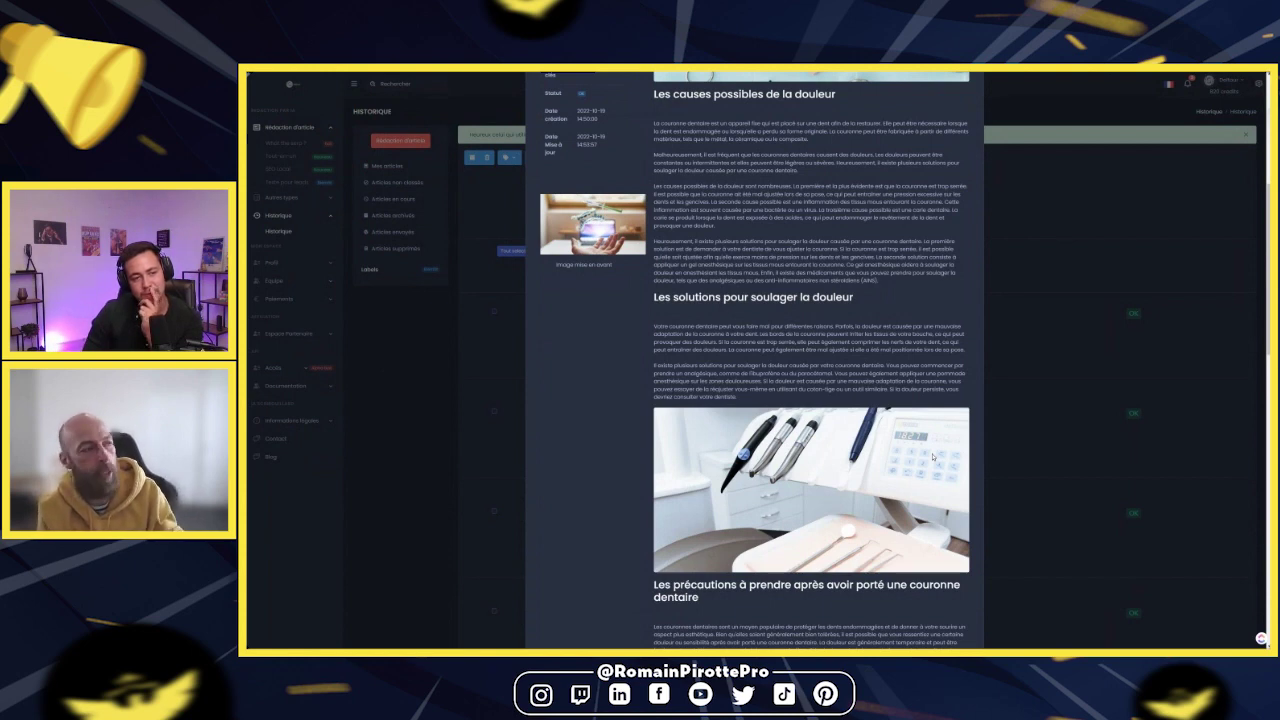
pyautogui.press('Escape')
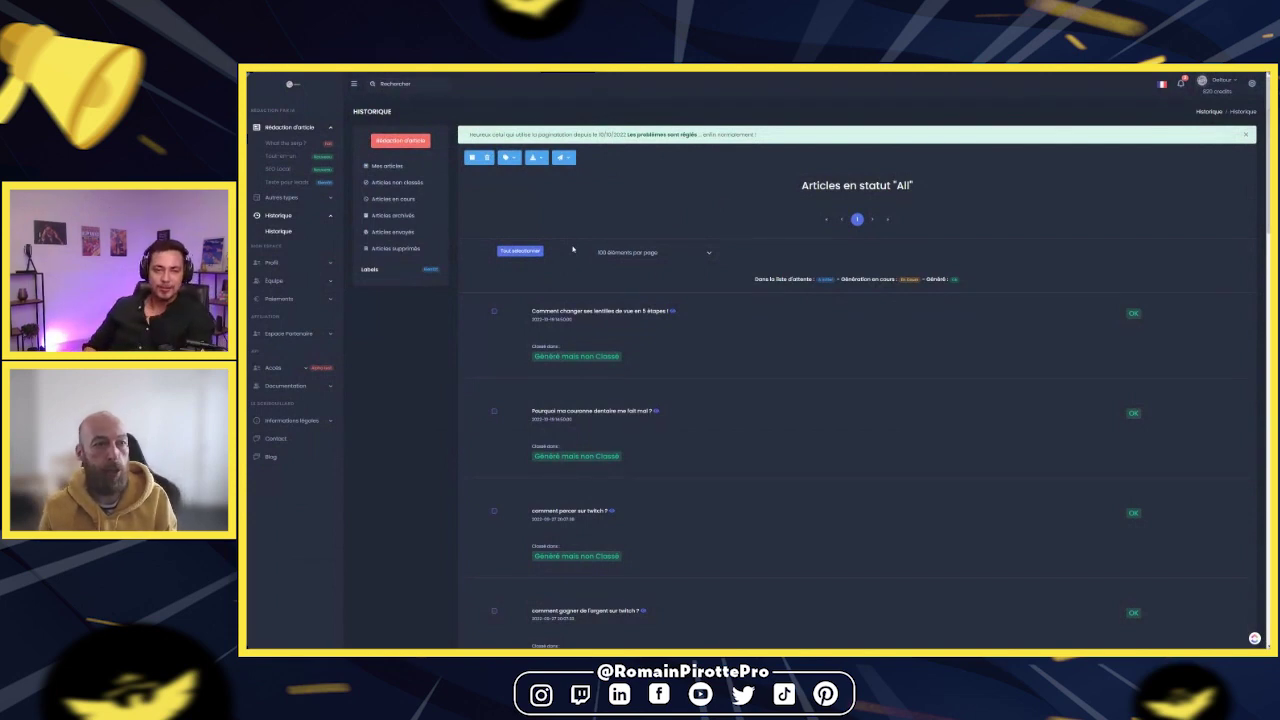
# Step: On the Lenny's Mode page, add the matching cities for the Bourgogne-Franche-Comté region with the minimum population set to 100000
pyautogui.click(284, 168)
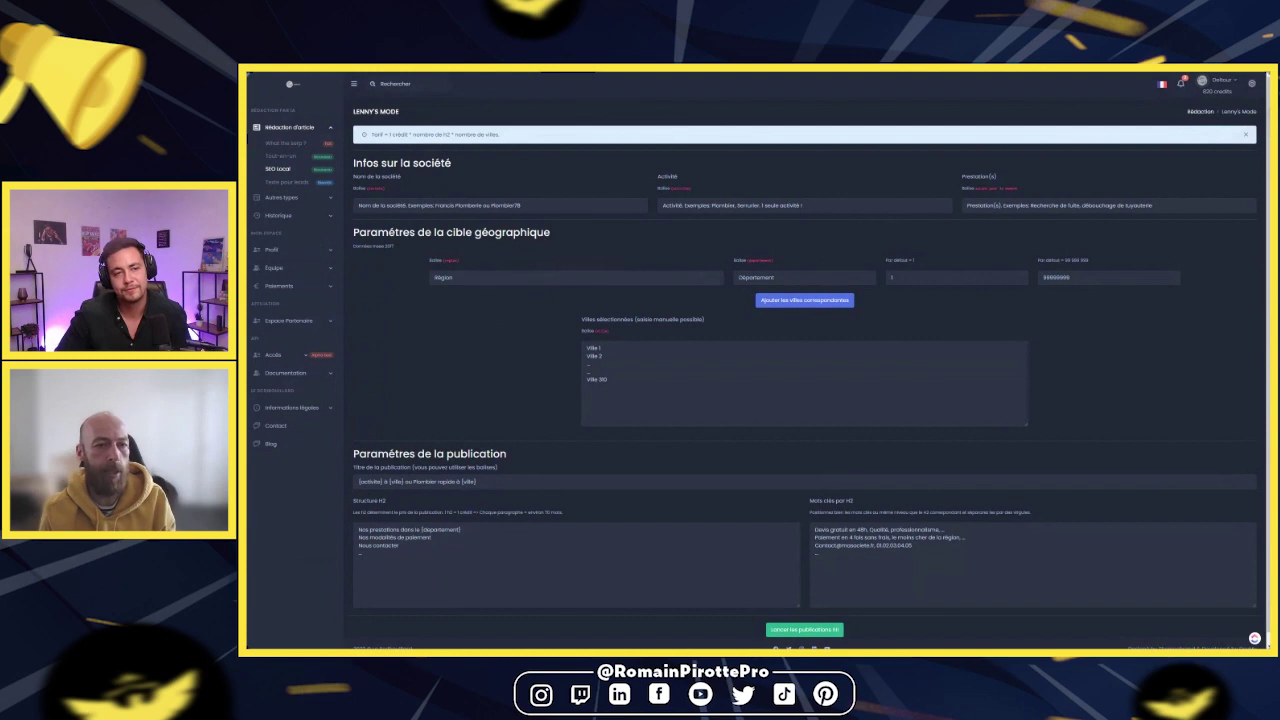
pyautogui.click(517, 342)
pyautogui.click(927, 284)
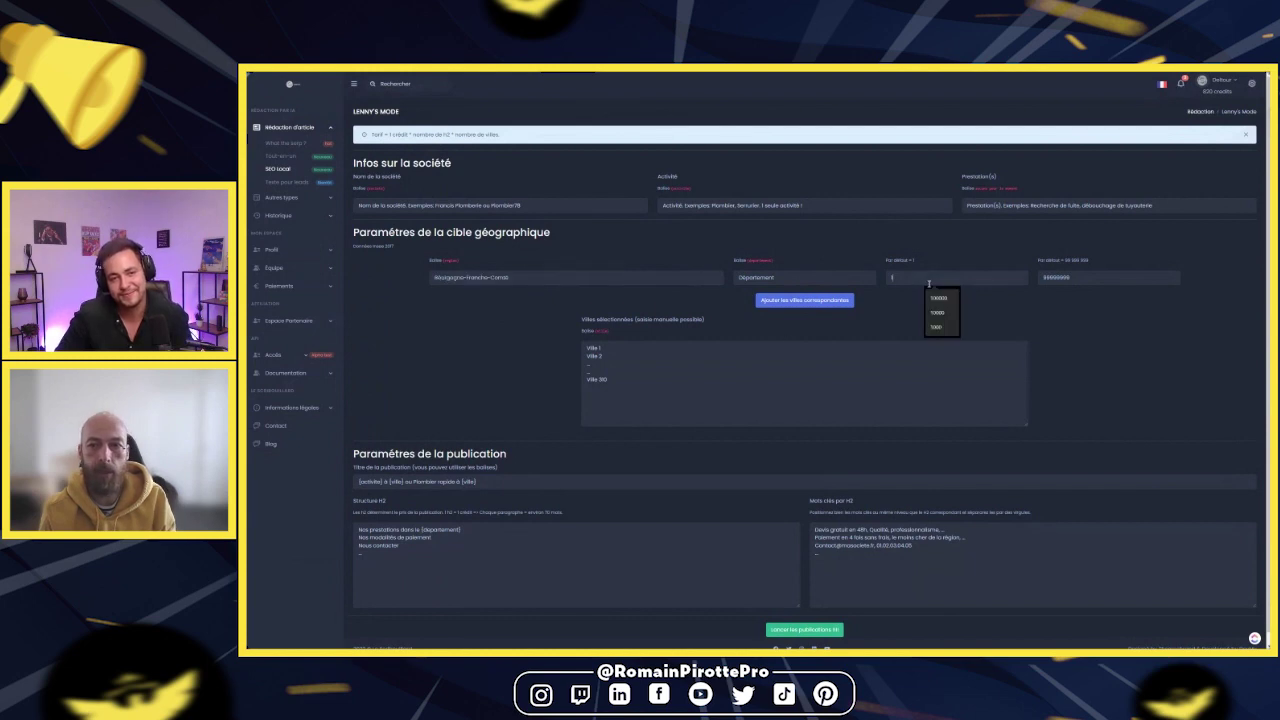
pyautogui.click(935, 310)
pyautogui.click(785, 301)
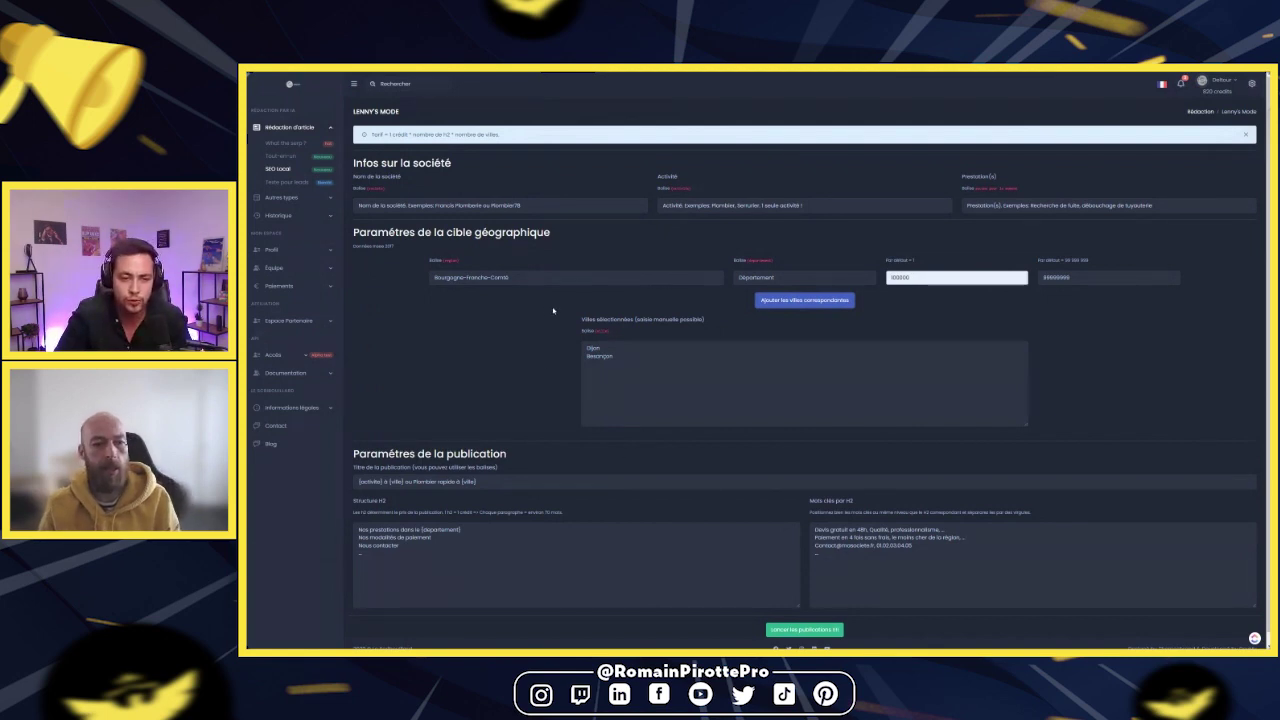
# Step: Look over the Lenny's Mode publication settings and open the recipe generator among the other content types
pyautogui.scroll(-1, 480, 448)
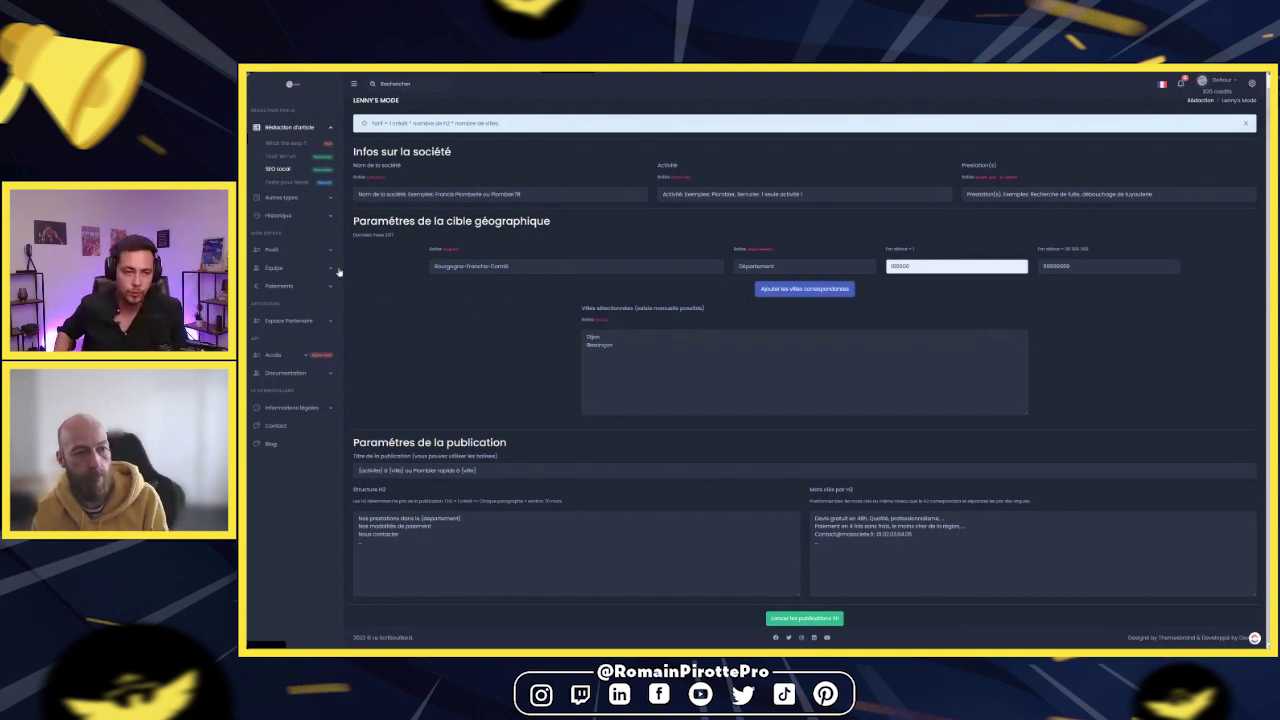
pyautogui.click(323, 200)
pyautogui.click(289, 166)
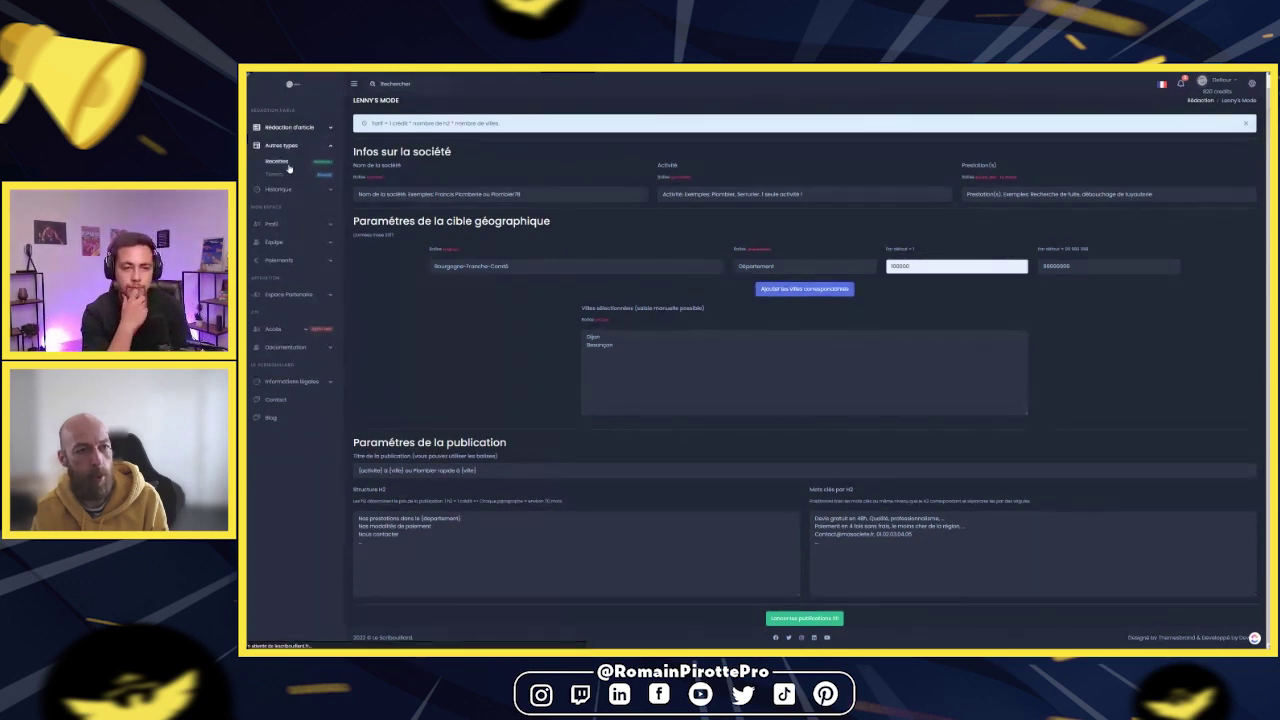
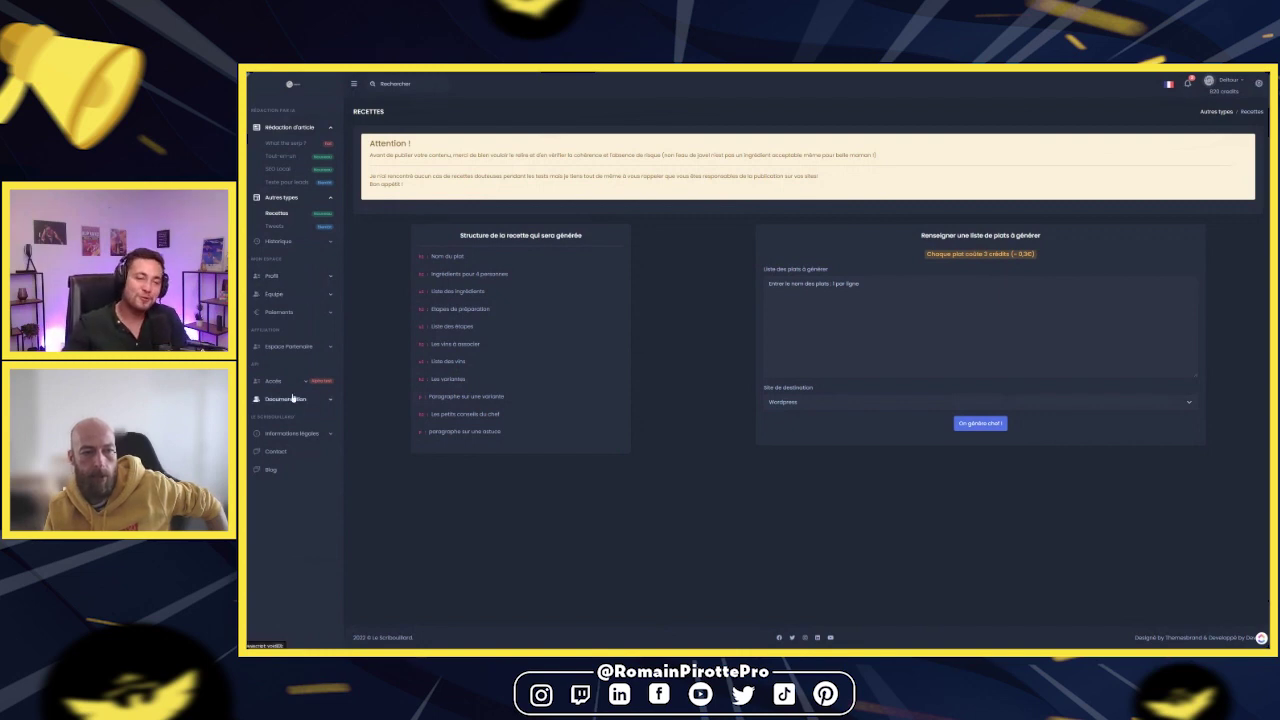
# Step: View the credit recharge offers and open the "What the Serp ?" keyword search page
pyautogui.click(299, 313)
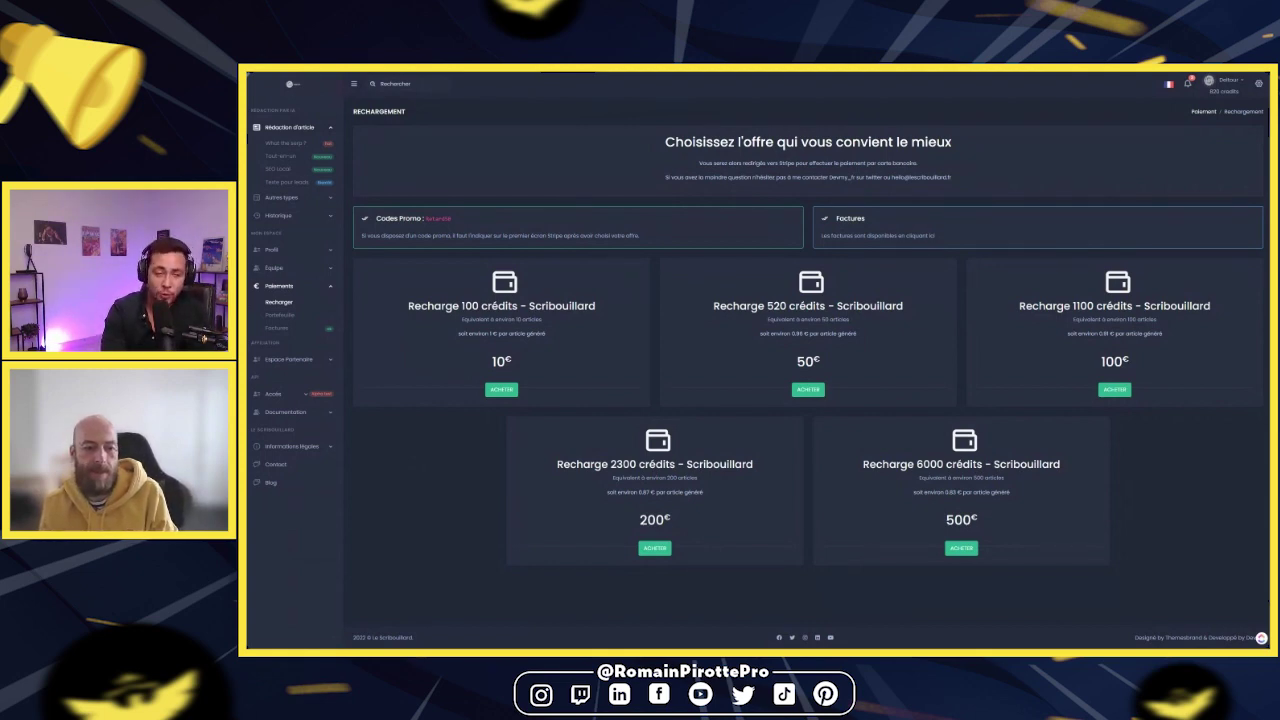
pyautogui.click(284, 143)
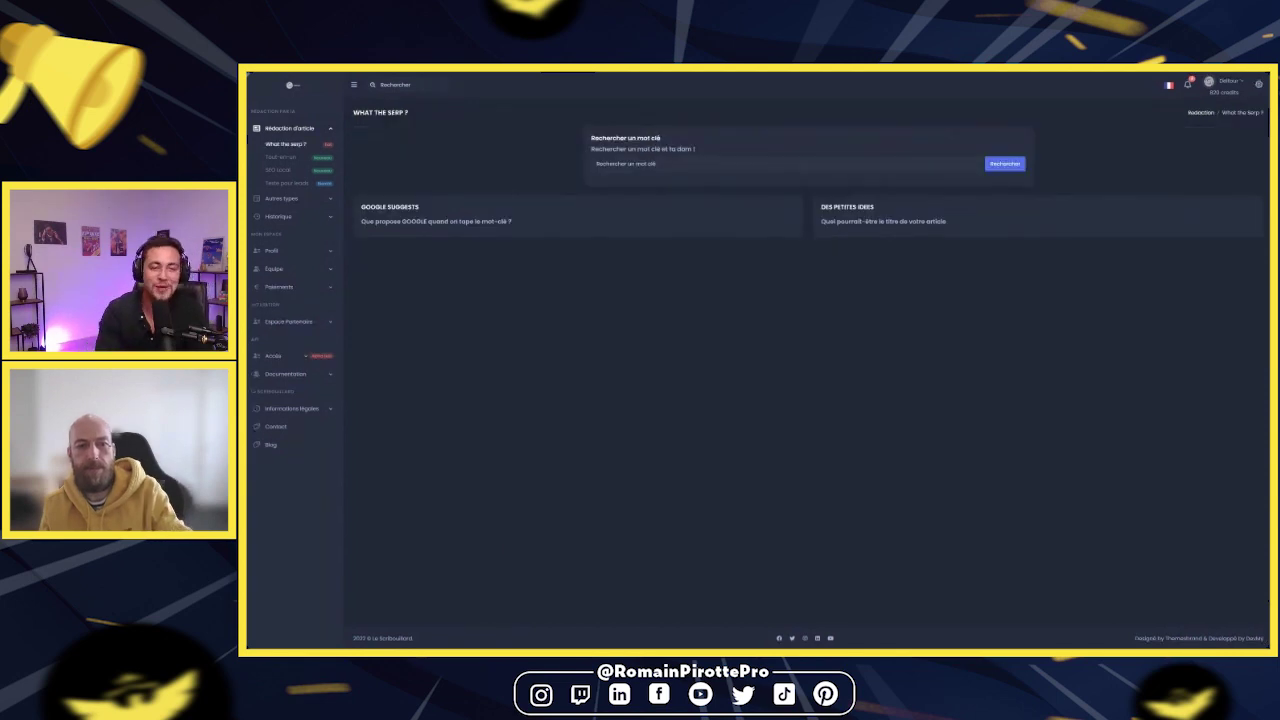